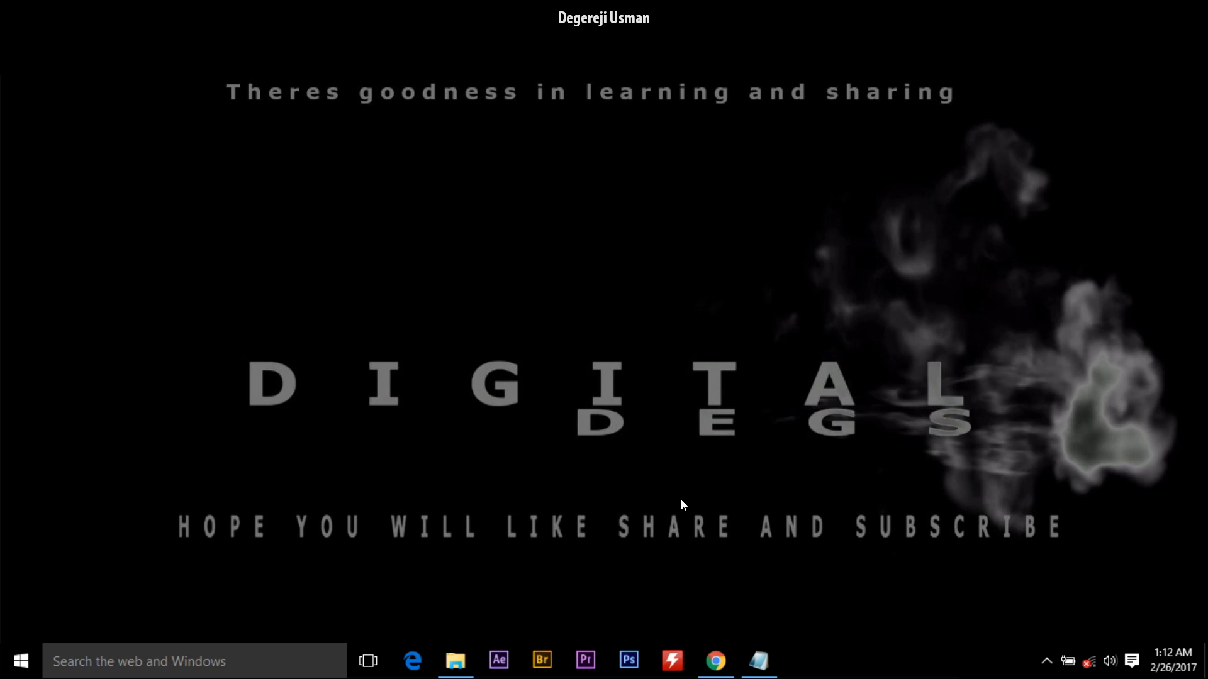
# Step: Show This PC's System properties listing the Pentium Dual-Core T4200, then bring up the Notepad notes
pyautogui.click(455, 661)
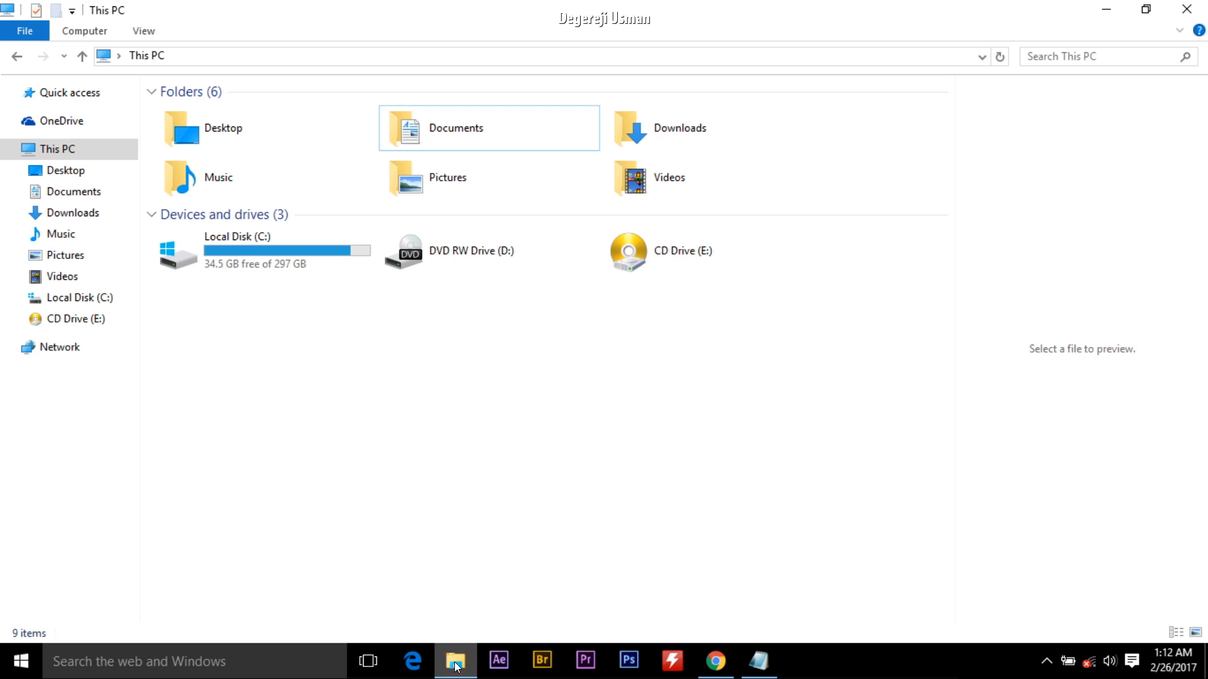
pyautogui.rightClick(498, 383)
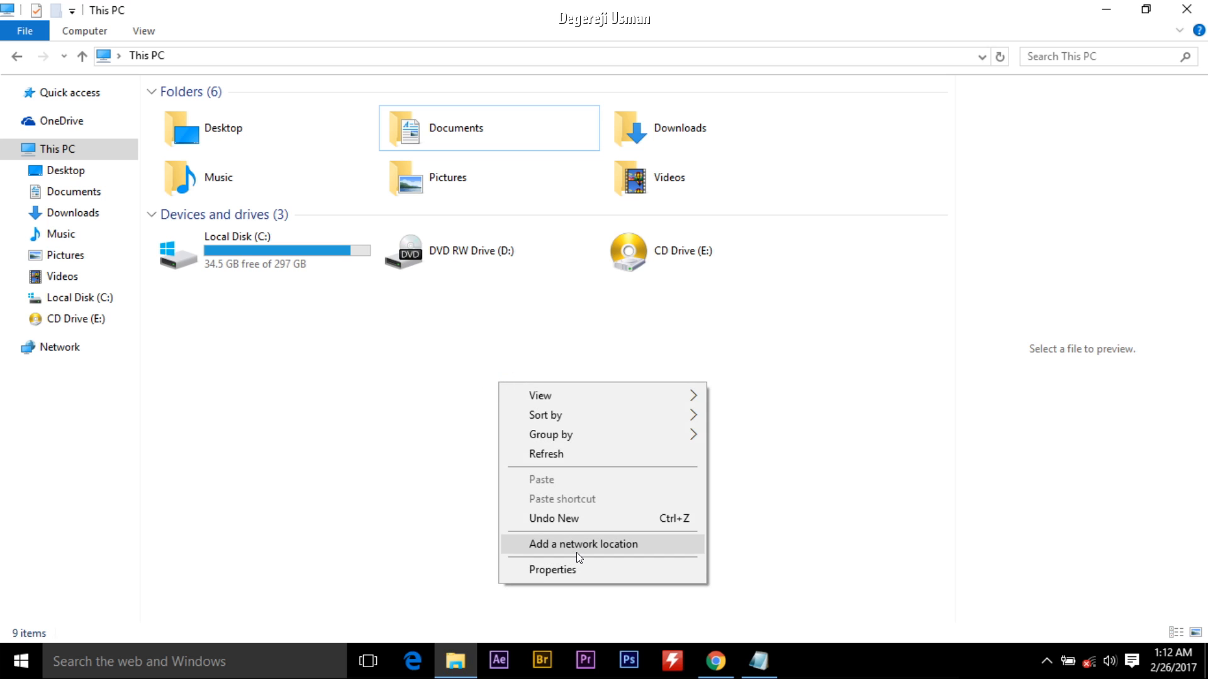
pyautogui.click(547, 569)
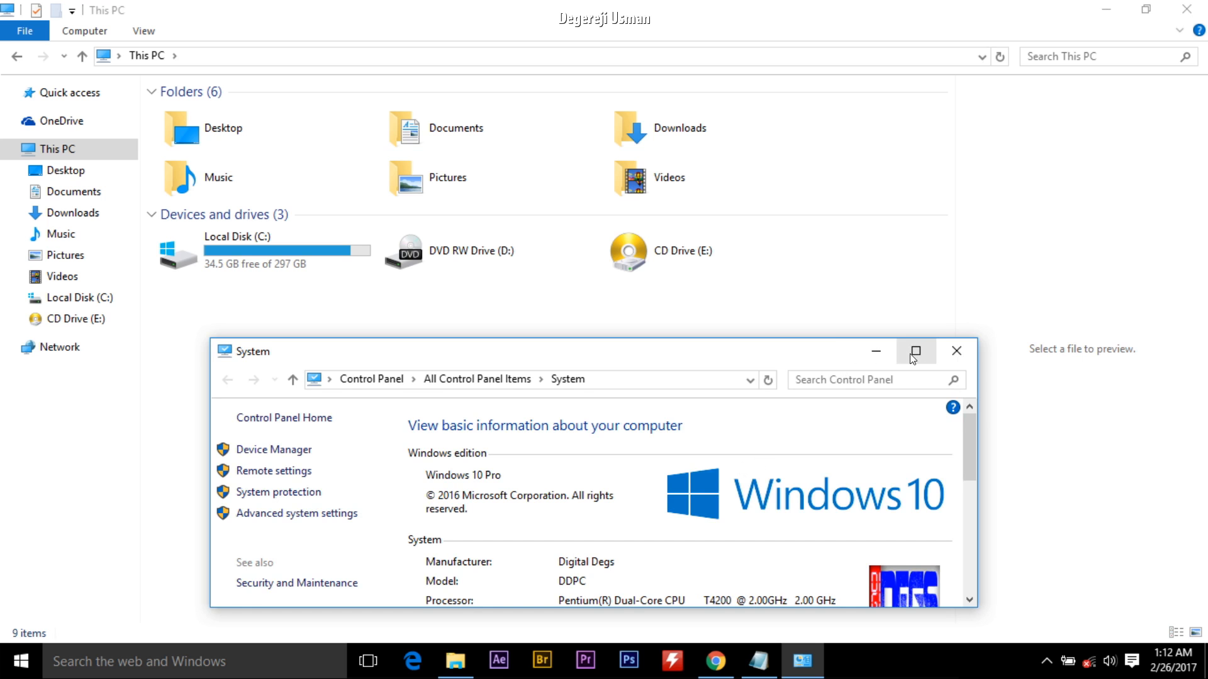
pyautogui.moveTo(829, 339); pyautogui.dragTo(808, 224)
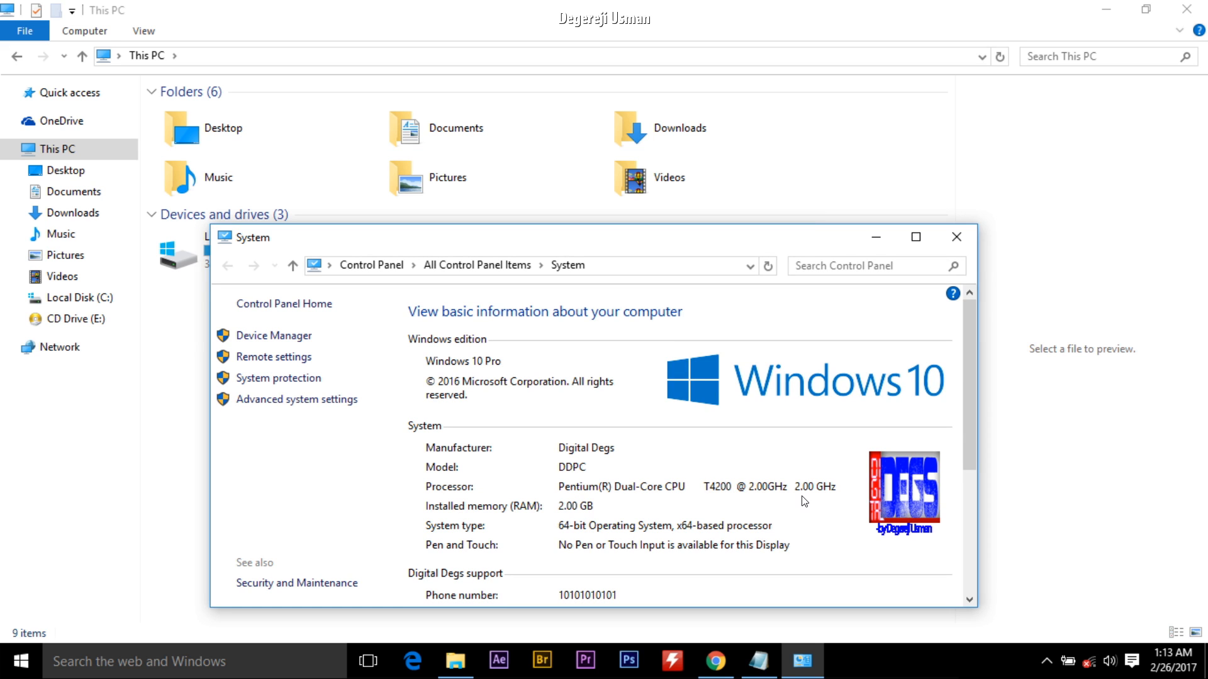
pyautogui.click(759, 661)
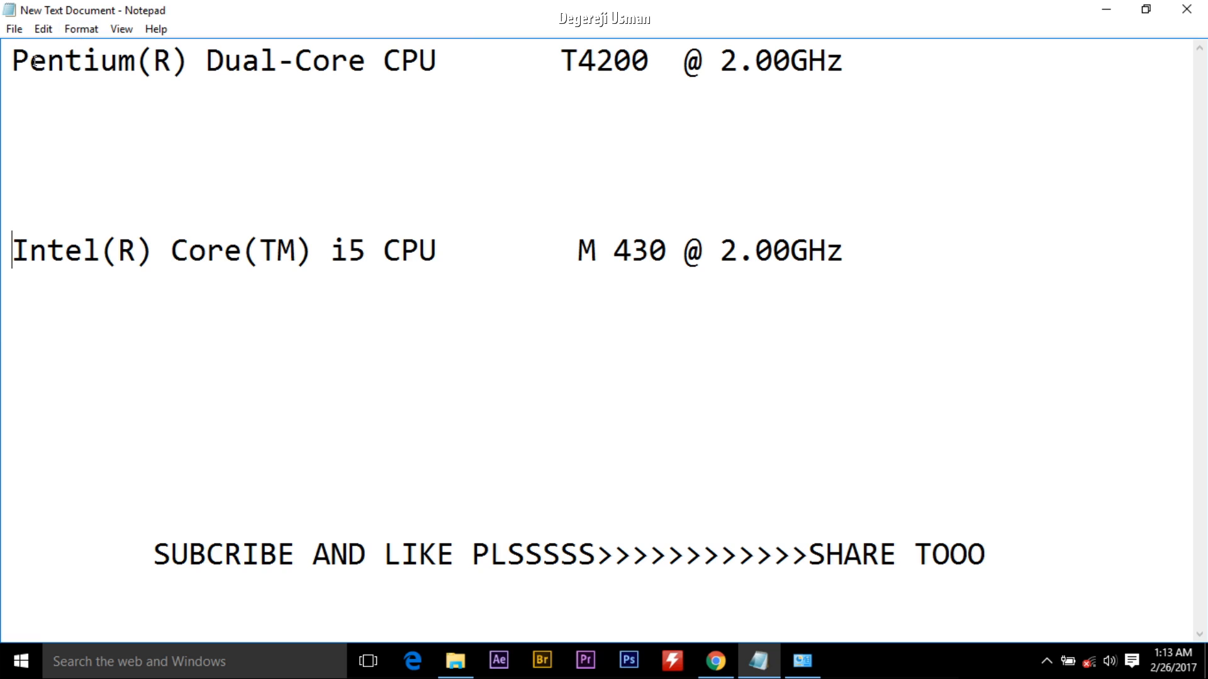
# Step: Mark part of the Pentium line in the notes and minimize Notepad
pyautogui.moveTo(10, 61); pyautogui.dragTo(598, 61)
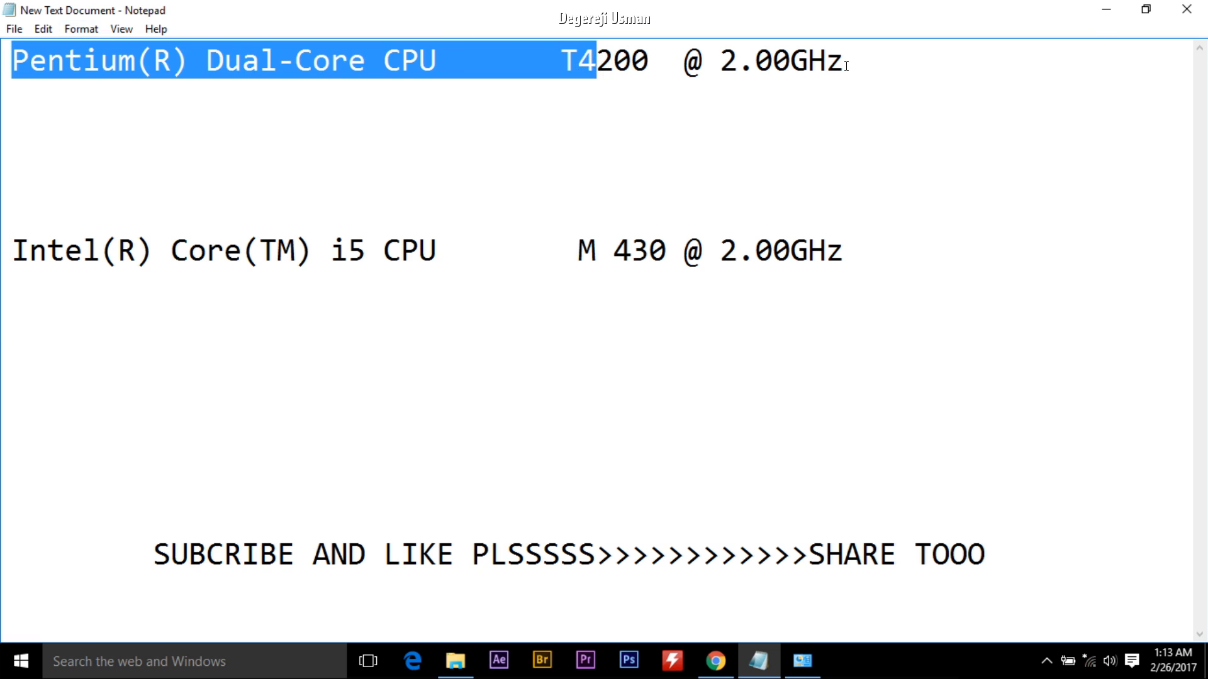
pyautogui.click(1106, 11)
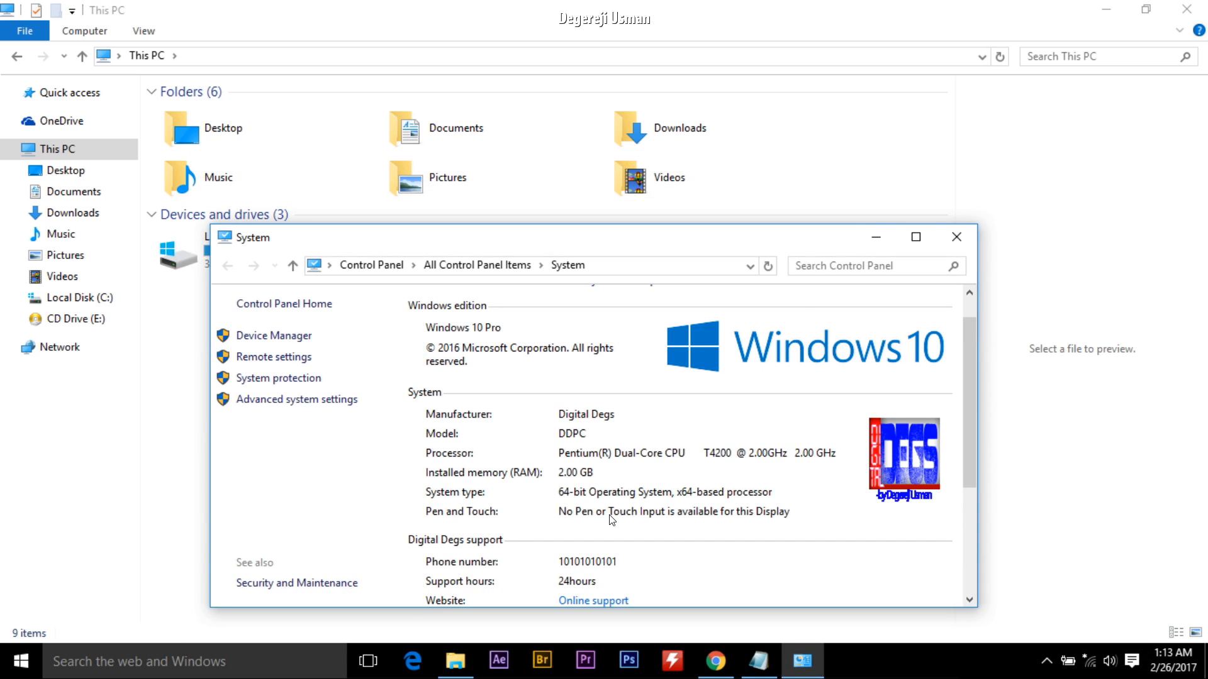
# Step: Clear the desktop and launch Registry Editor via a Windows search for regedit
pyautogui.click(875, 237)
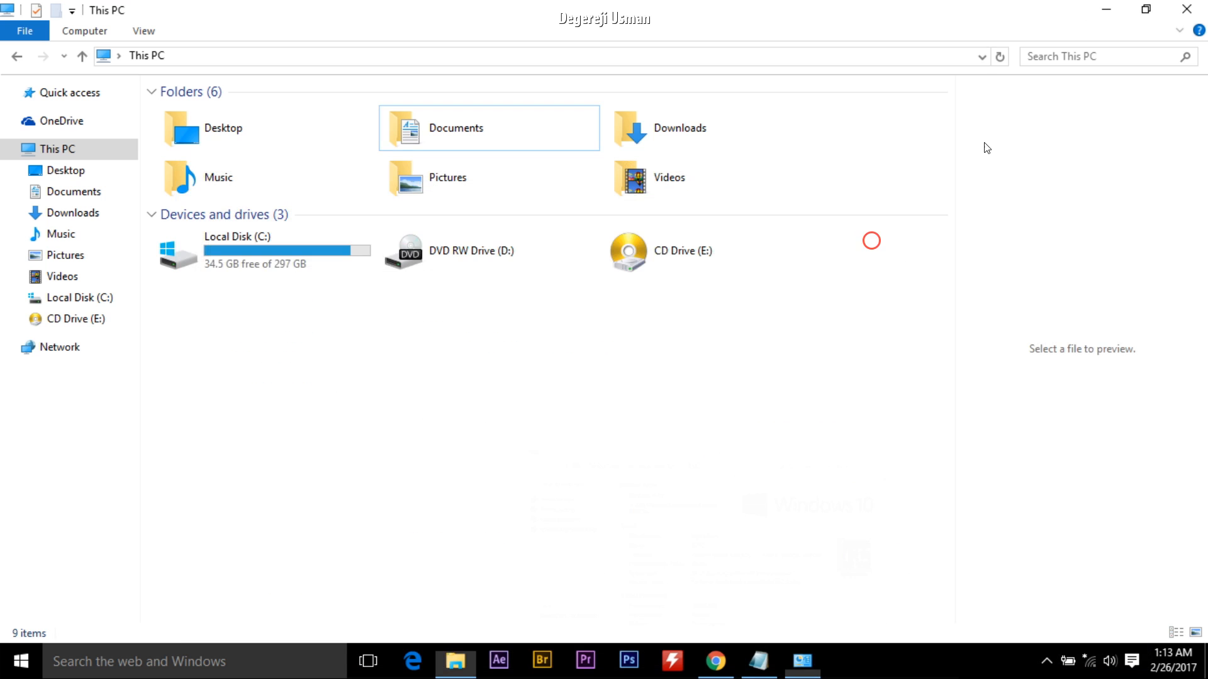
pyautogui.click(1107, 11)
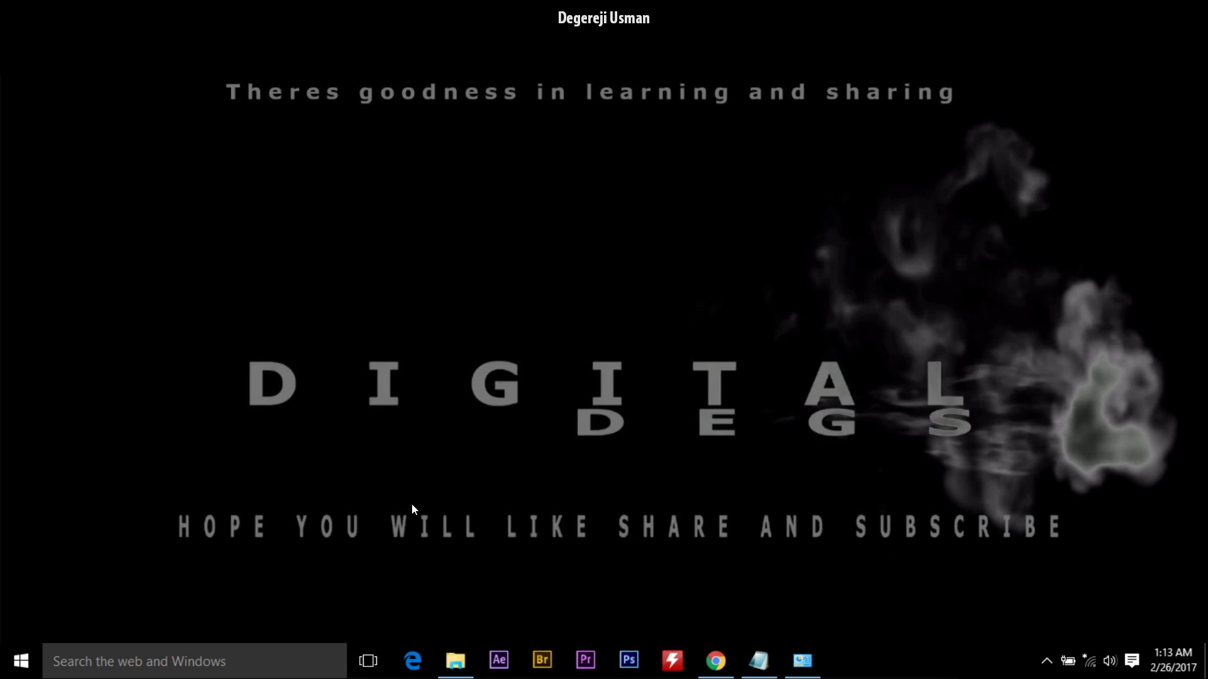
pyautogui.click(196, 663)
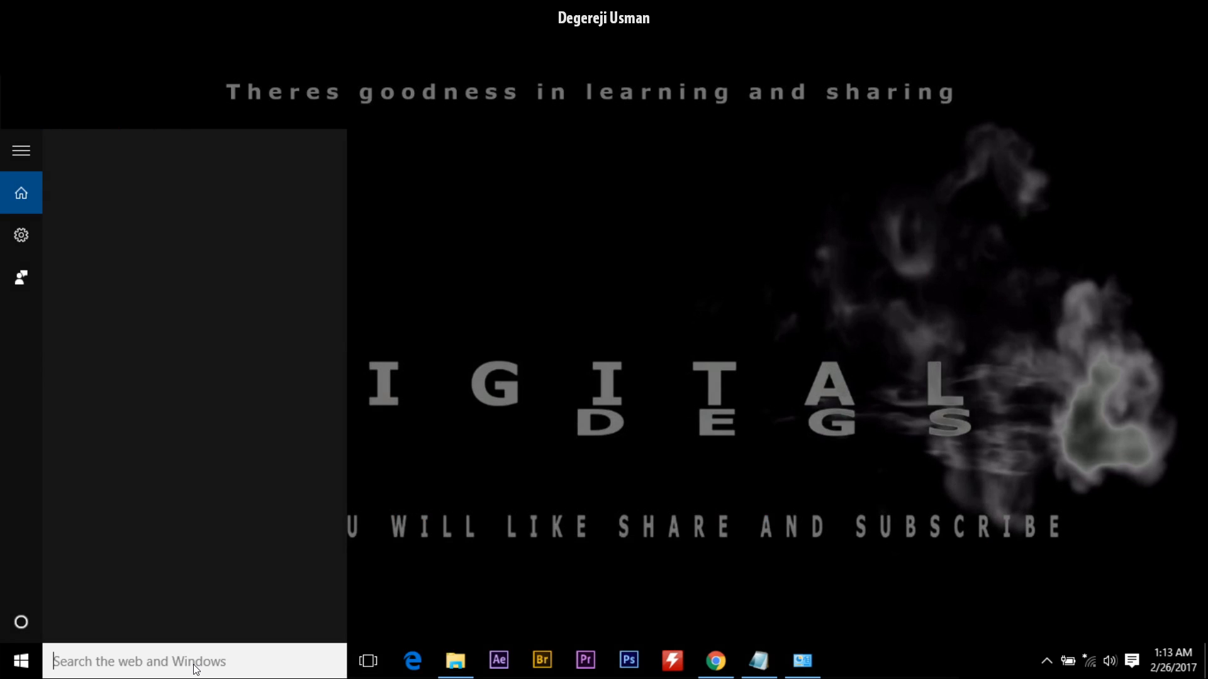
pyautogui.write('reg')
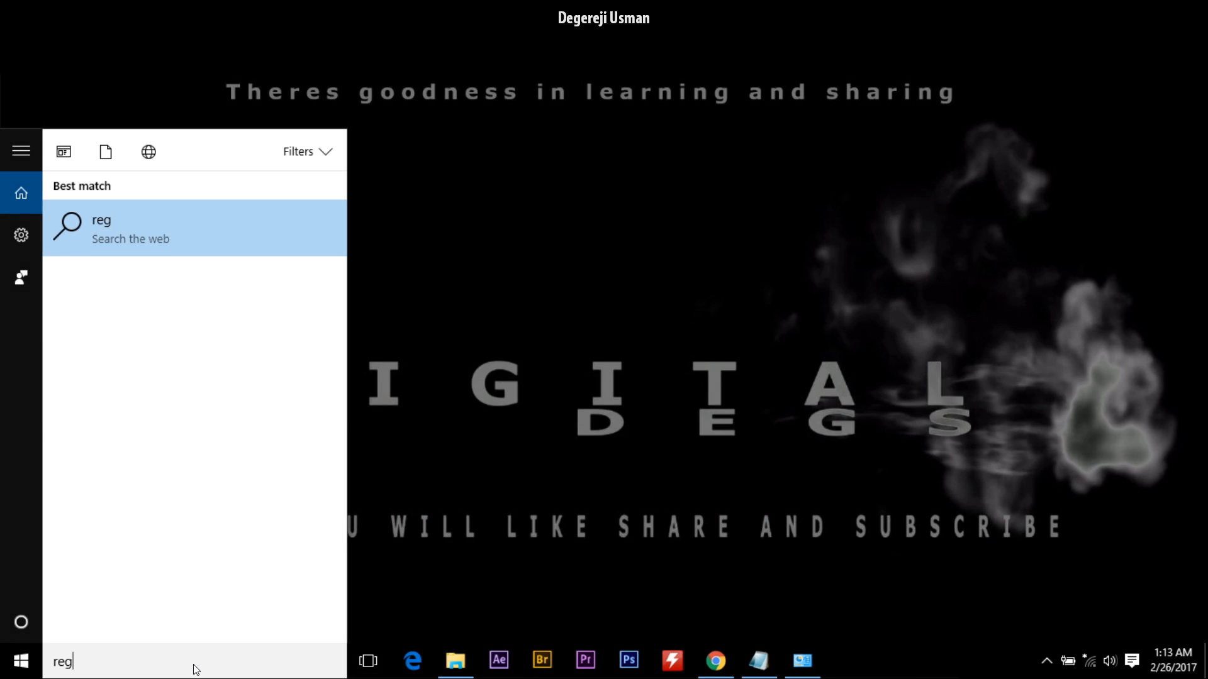
pyautogui.write('edit')
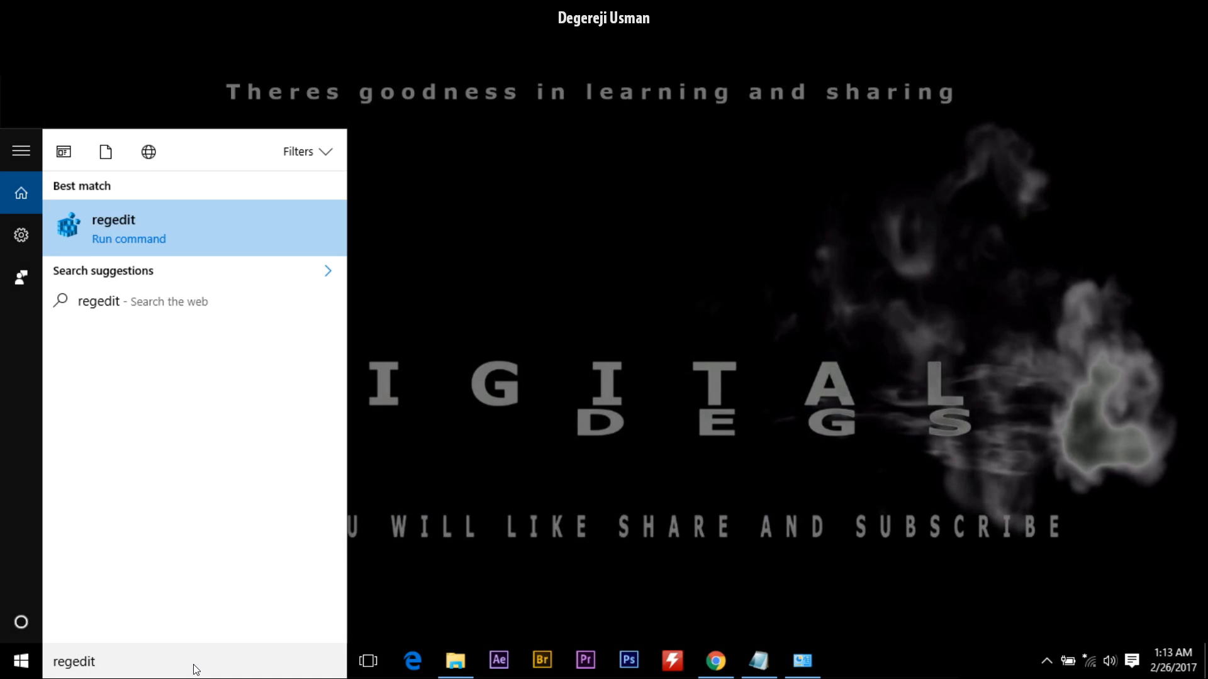
pyautogui.click(115, 220)
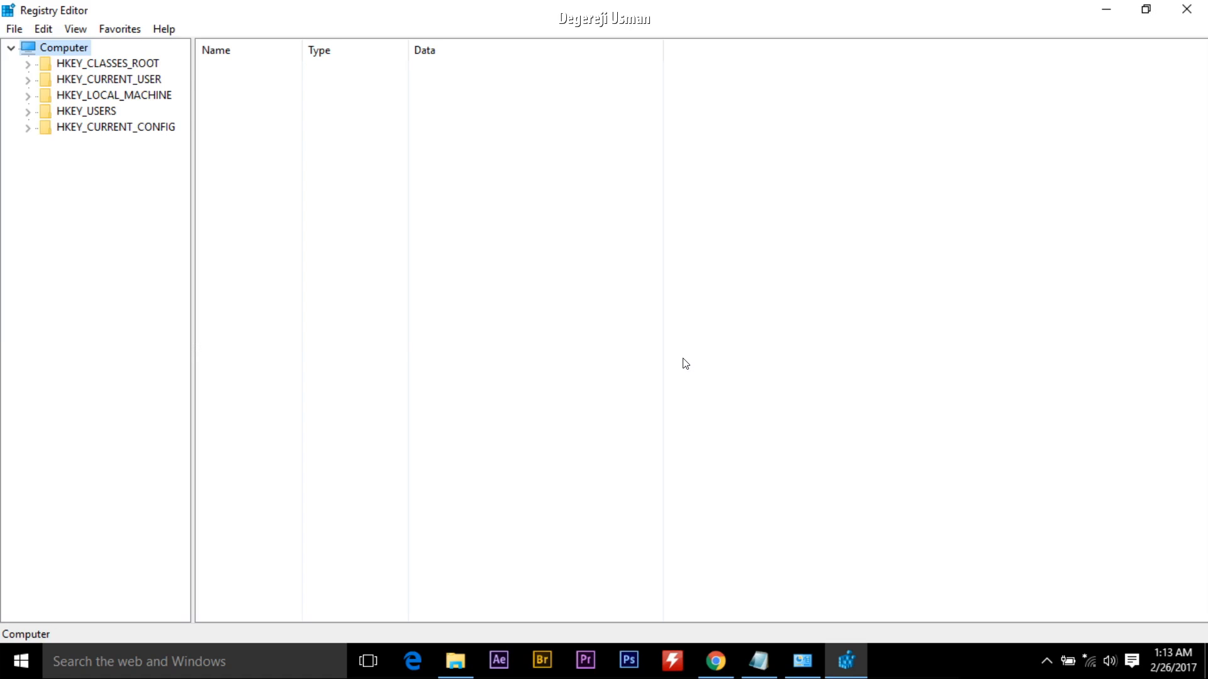
# Step: Browse to HKLM\HARDWARE\DESCRIPTION\System\CentralProcessor\0 and show its values
pyautogui.click(28, 95)
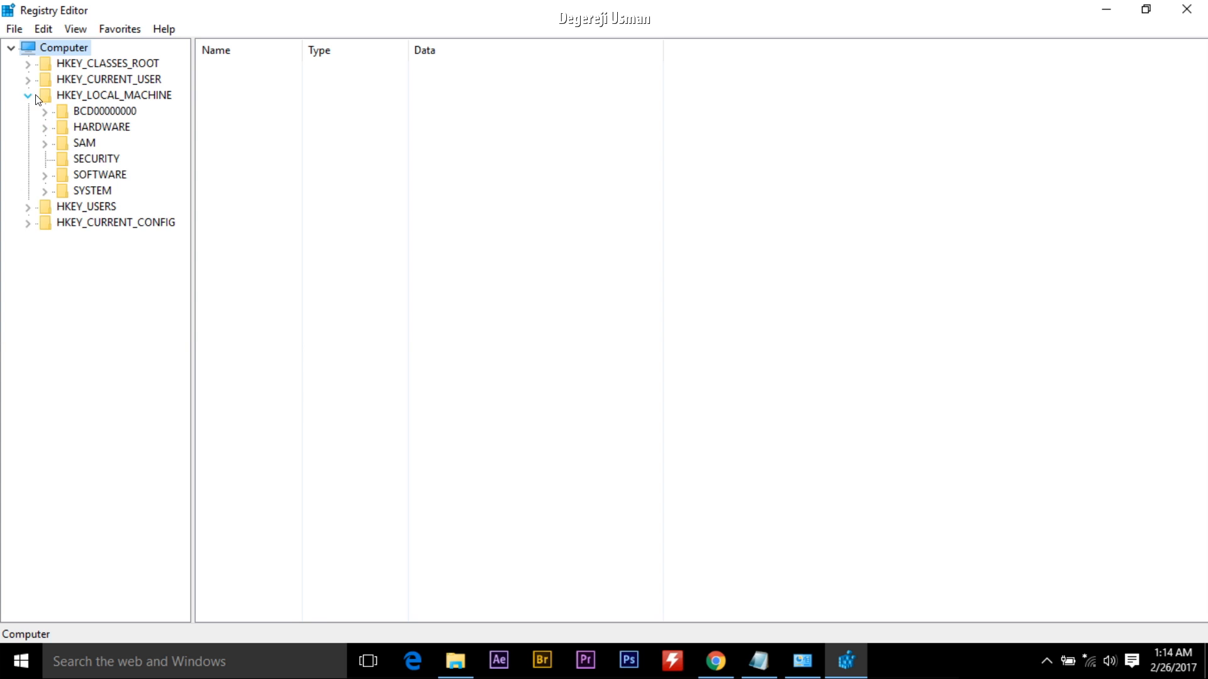
pyautogui.click(45, 127)
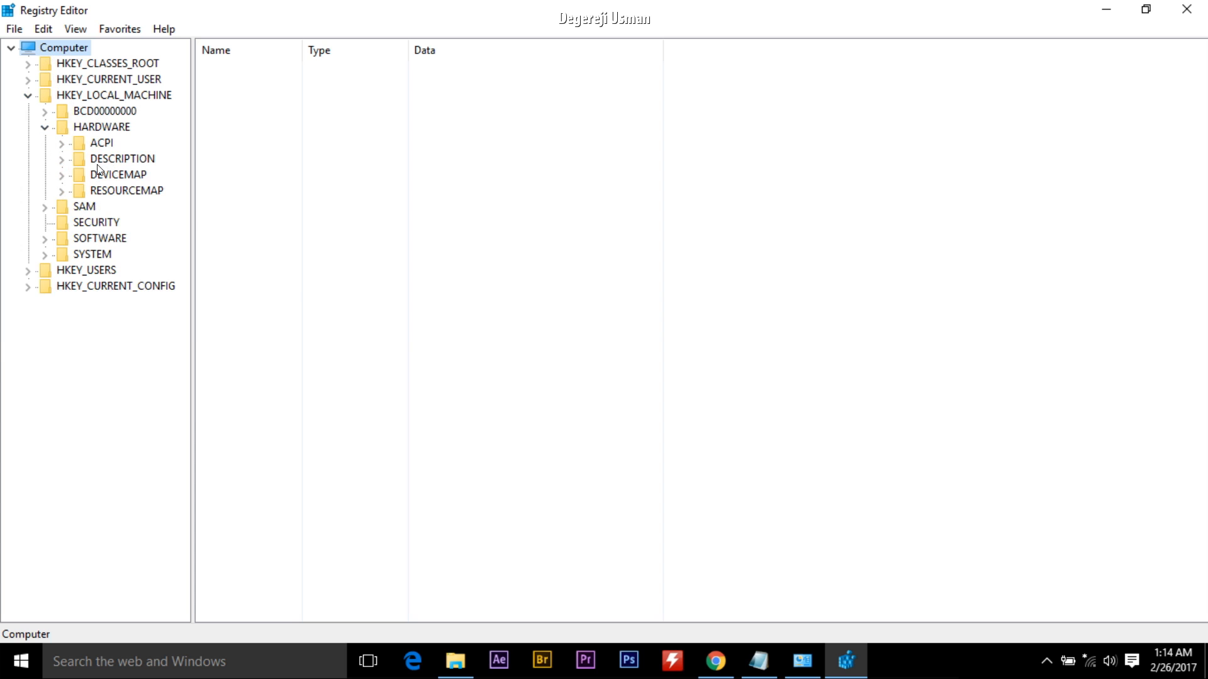
pyautogui.click(63, 161)
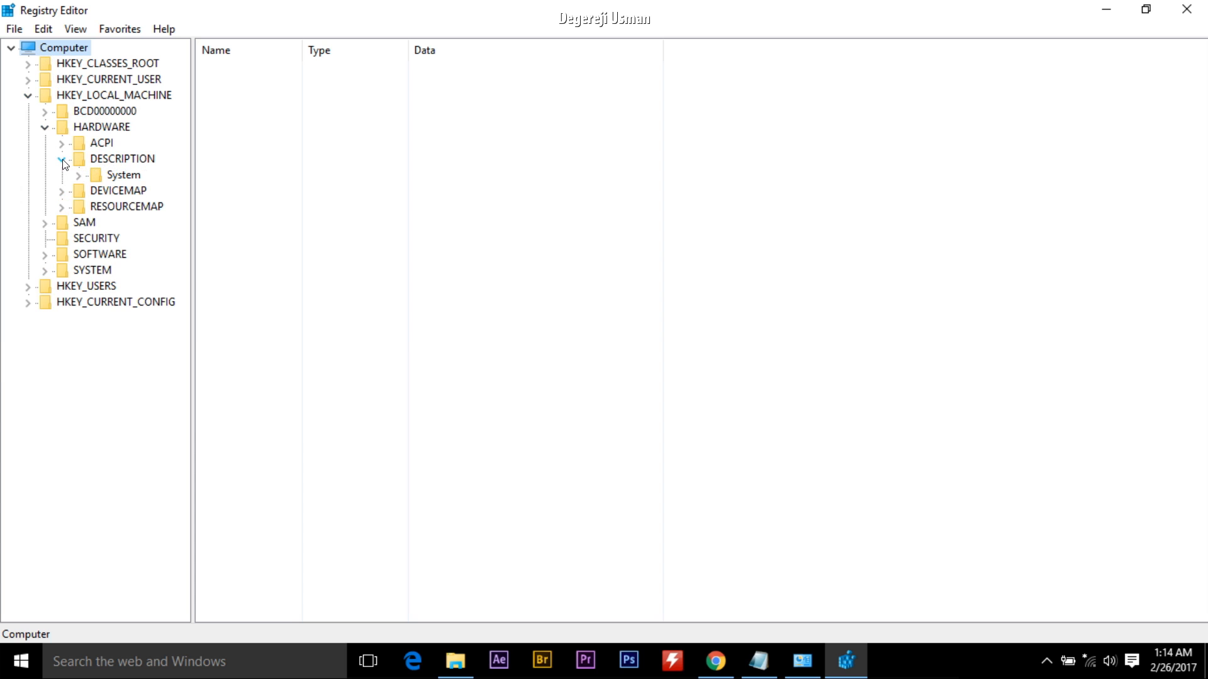
pyautogui.click(80, 175)
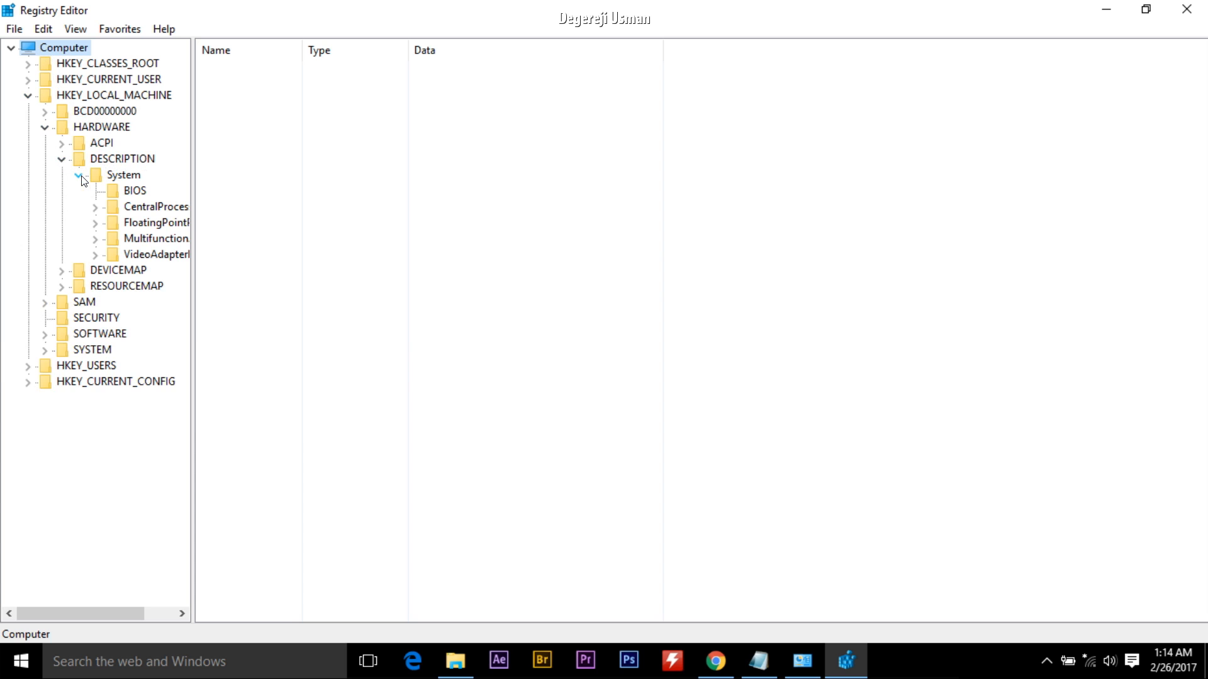
pyautogui.click(96, 207)
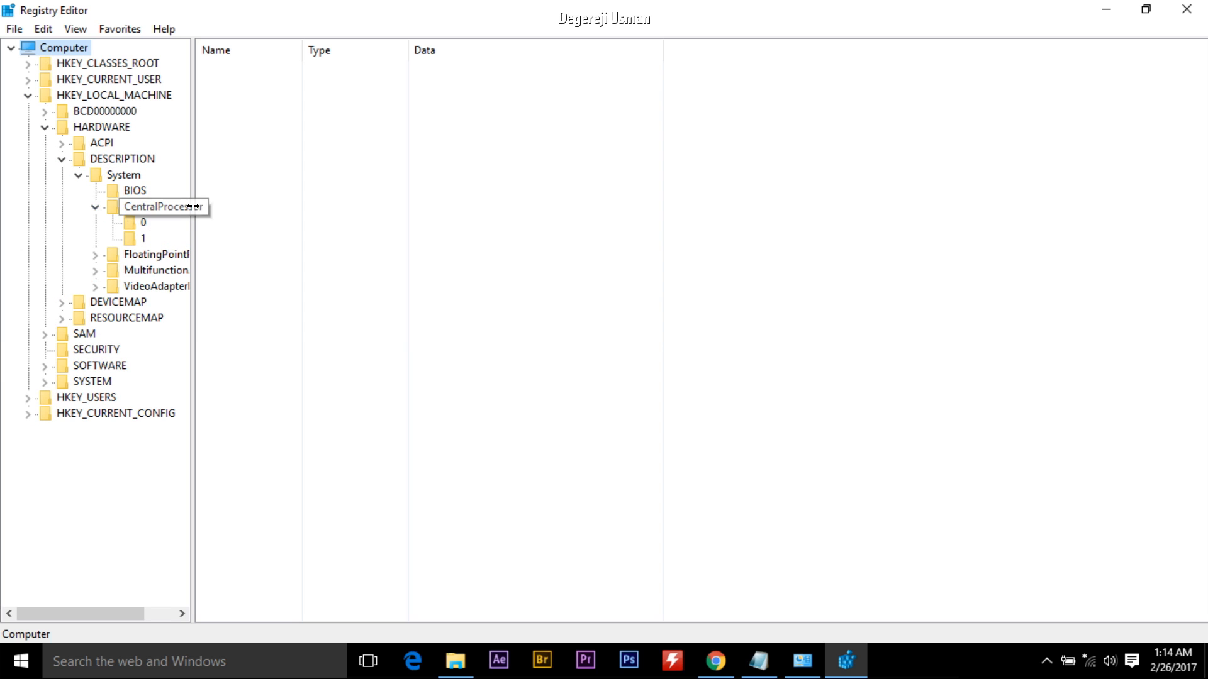
pyautogui.moveTo(193, 207); pyautogui.dragTo(271, 201)
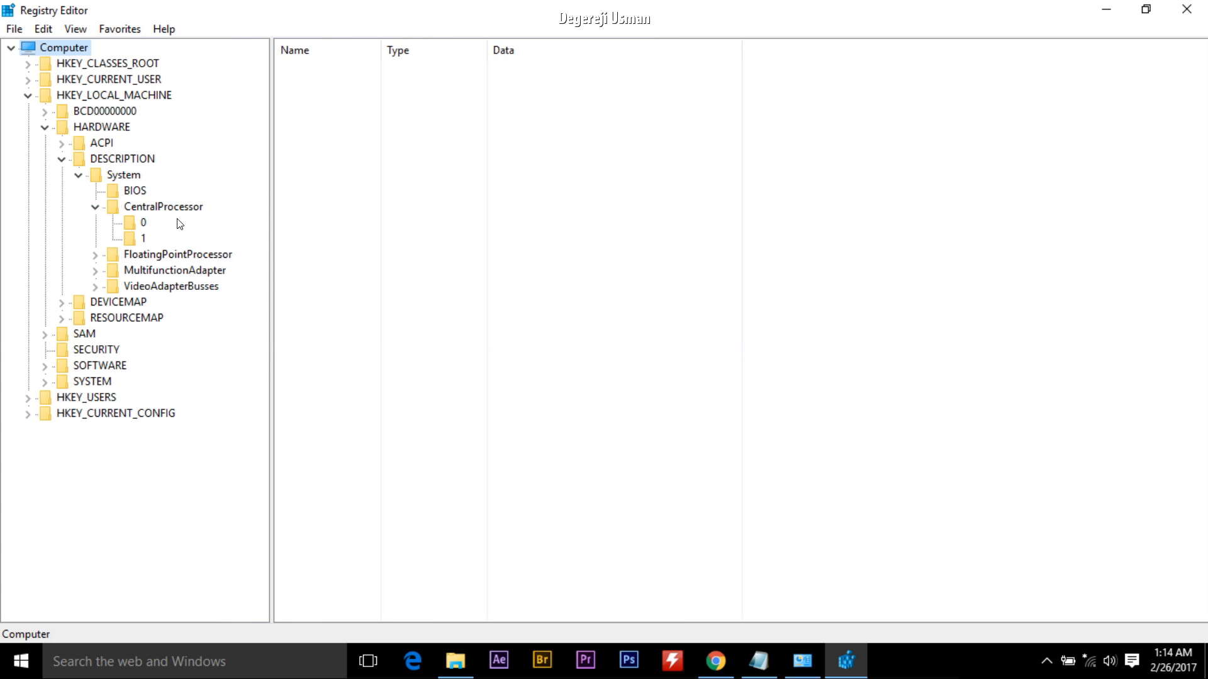
pyautogui.click(136, 225)
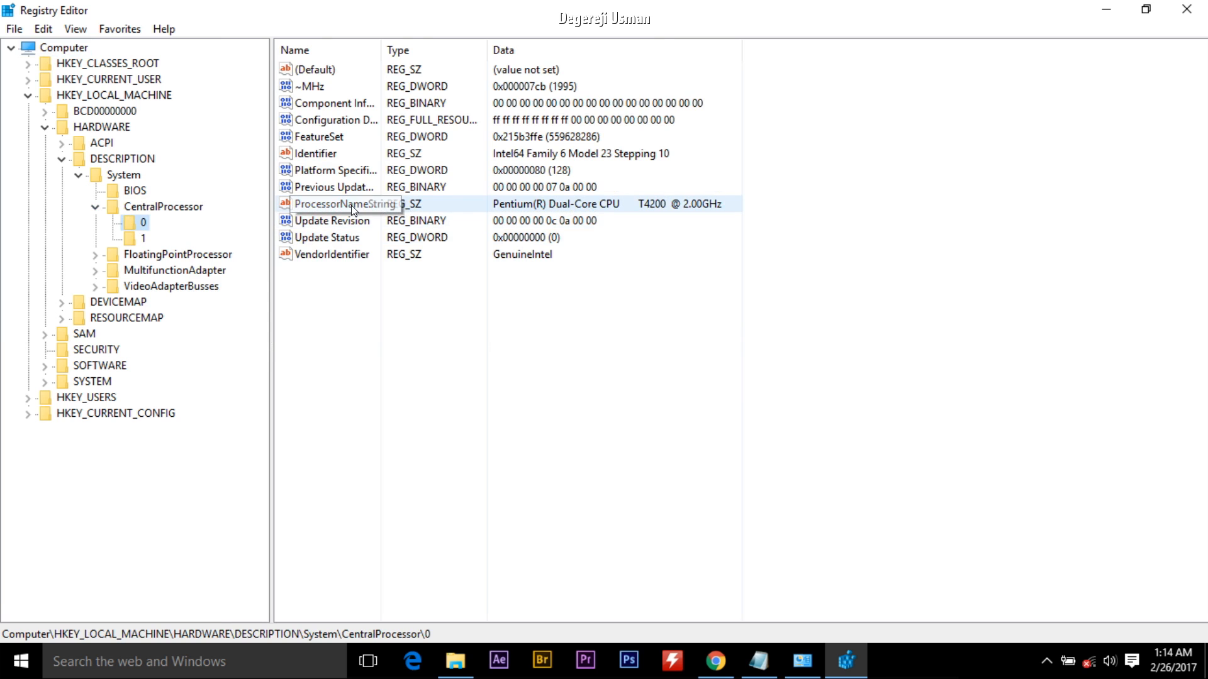
# Step: Open ProcessorNameString's Edit String dialog and select the whole Pentium name
pyautogui.click(552, 209)
pyautogui.rightClick(553, 205)
pyautogui.click(573, 216)
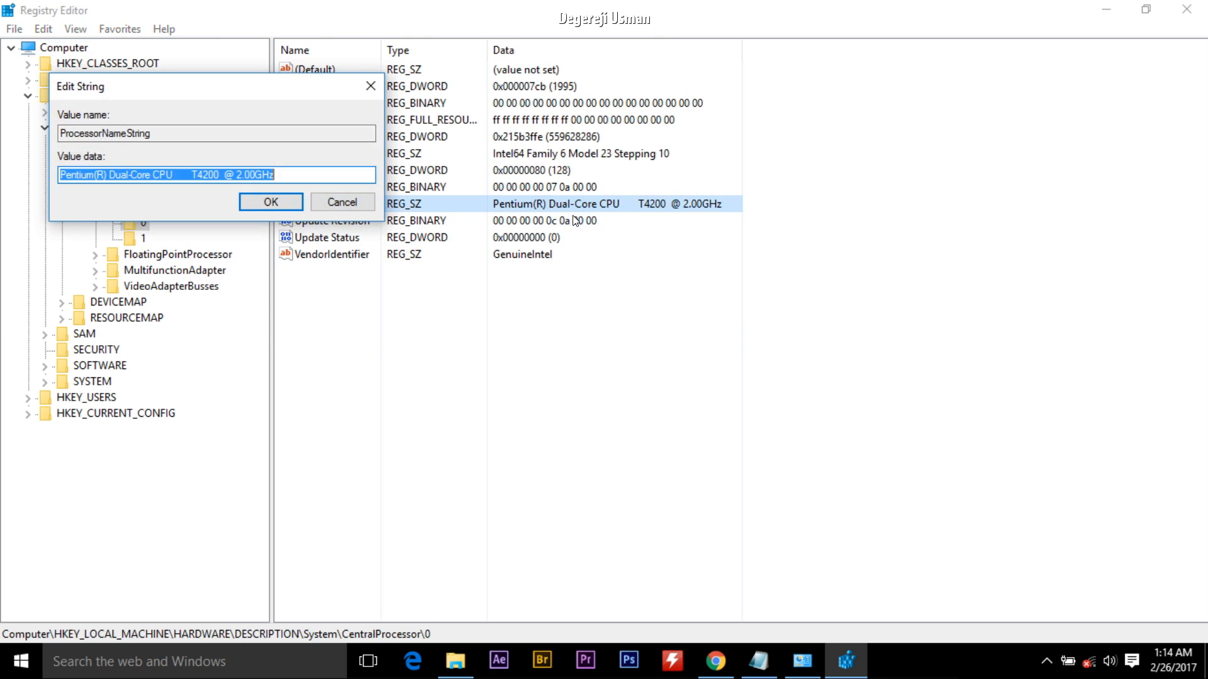
pyautogui.click(280, 174)
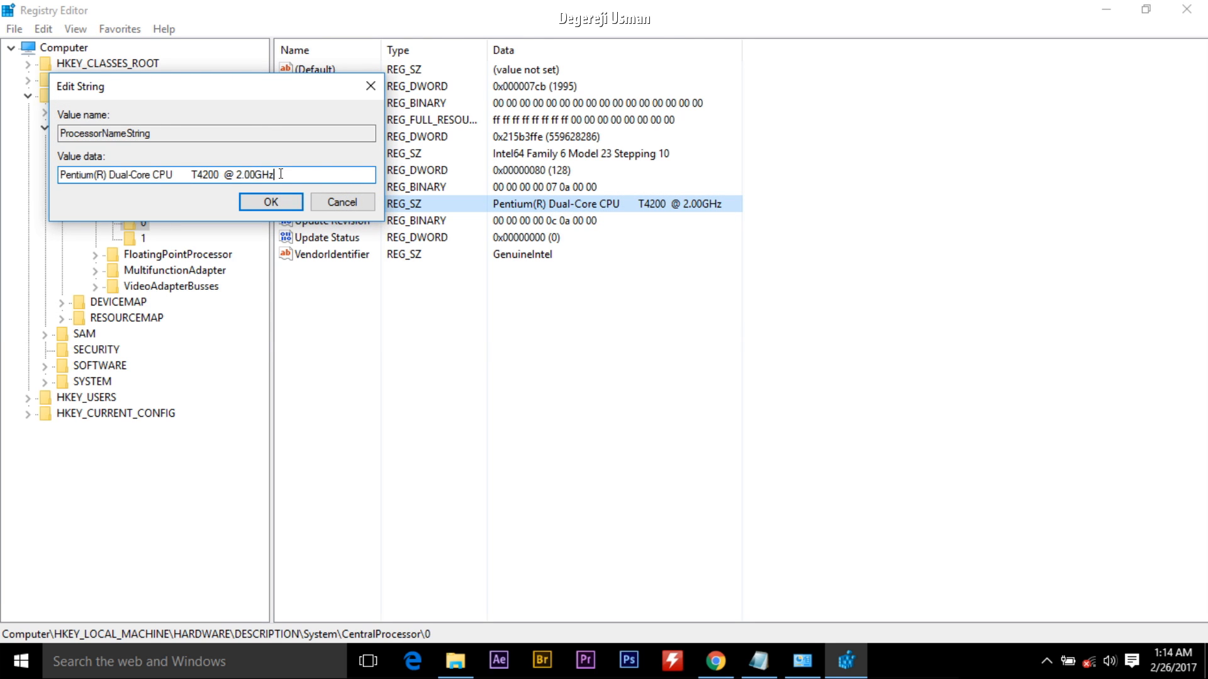
pyautogui.moveTo(278, 174); pyautogui.dragTo(55, 181)
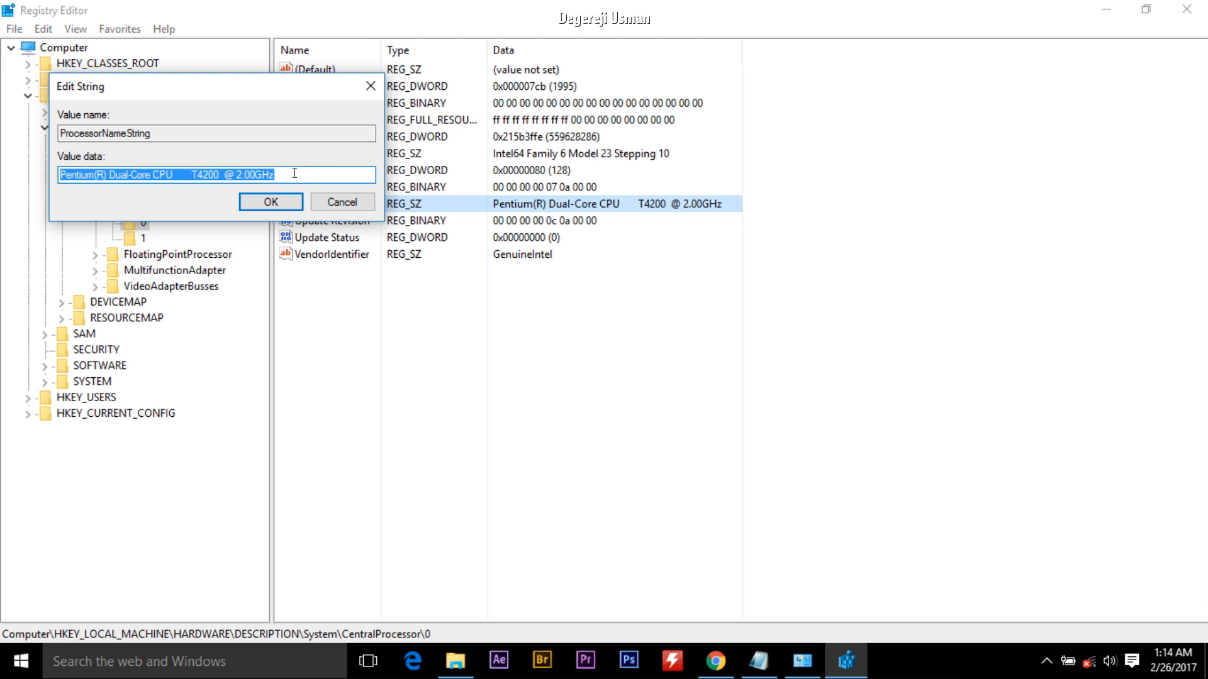
# Step: Copy the Intel(R) Core(TM) i5 CPU M 430 @ 2.00GHz line from Notepad and switch back to the registry
pyautogui.click(760, 664)
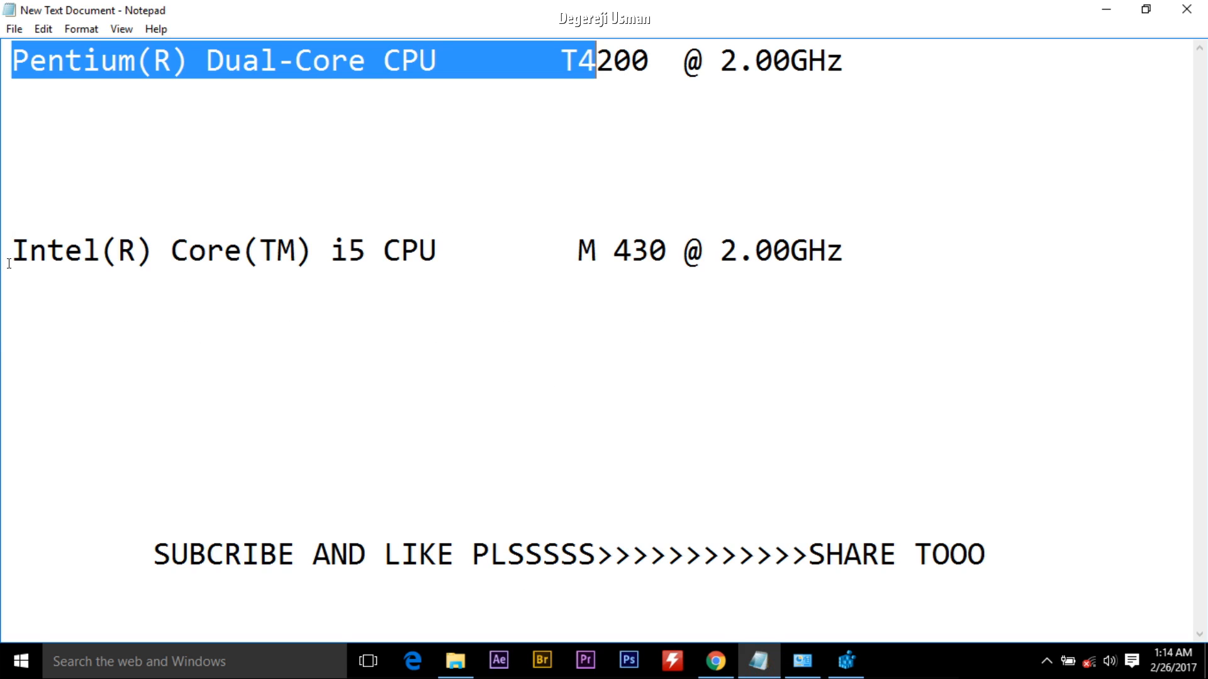
pyautogui.moveTo(13, 253); pyautogui.dragTo(841, 248)
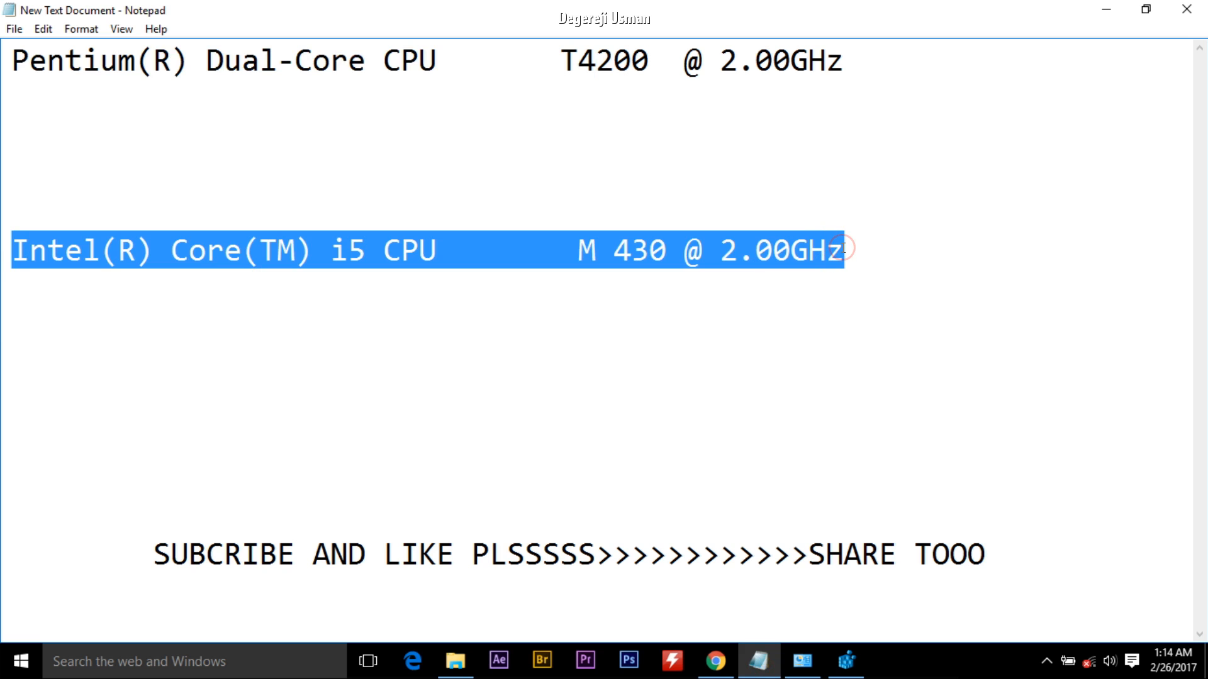
pyautogui.rightClick(617, 253)
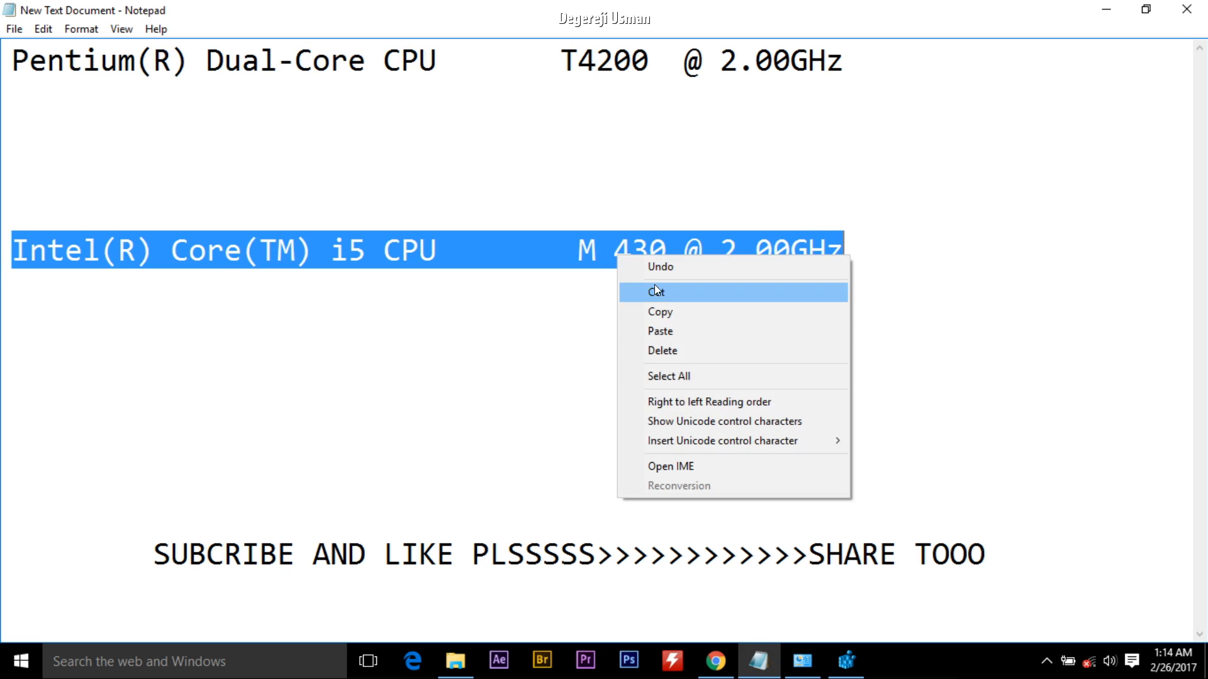
pyautogui.click(666, 319)
pyautogui.hotkey('alt', 'Tab')
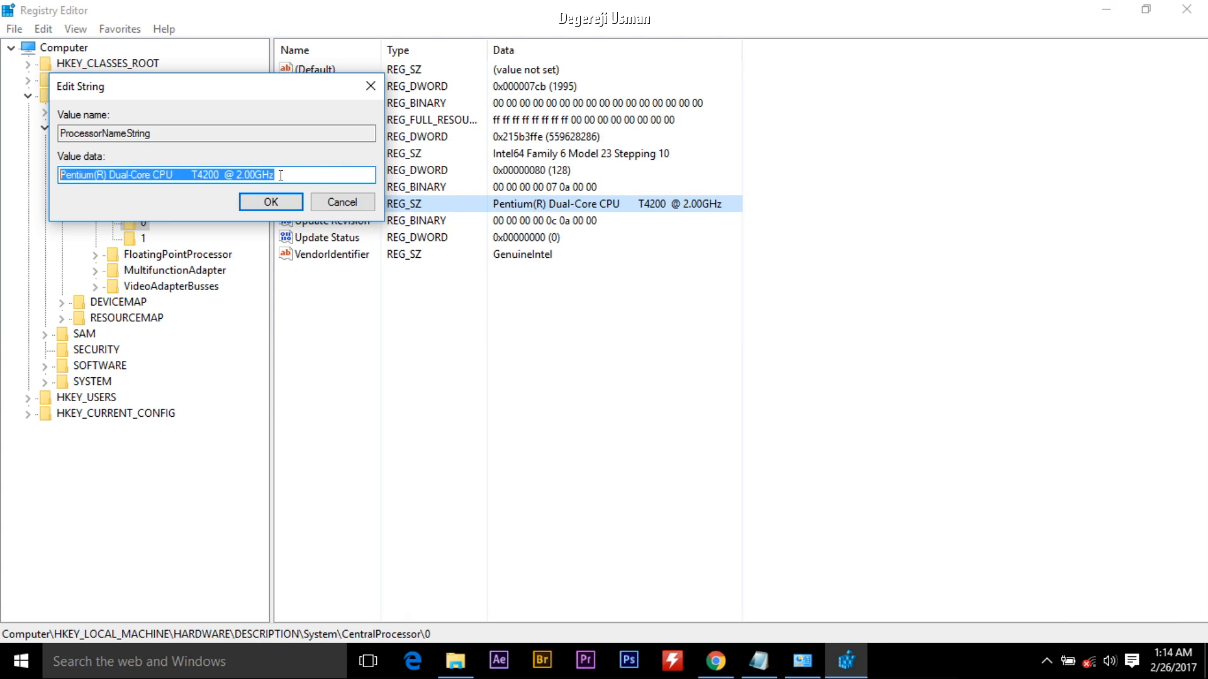
# Step: Paste the Intel Core i5 M 430 name over the Pentium value data, then bring the System window forward
pyautogui.press('BackSpace')
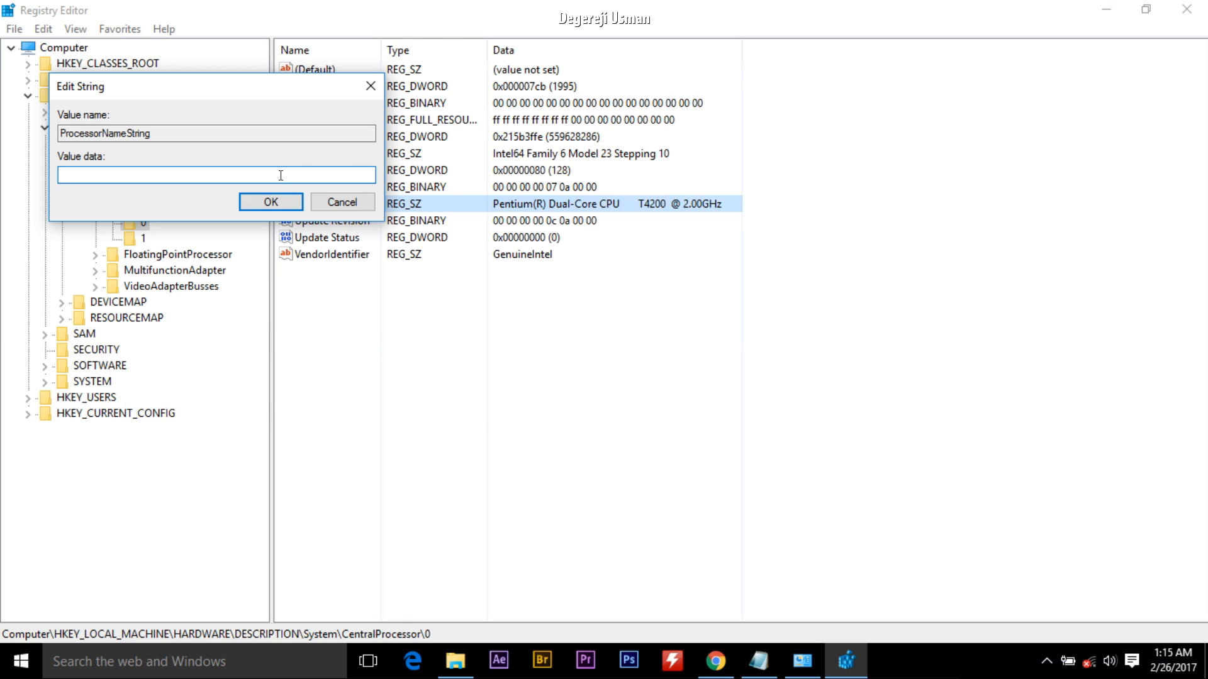
pyautogui.rightClick(279, 175)
pyautogui.click(323, 252)
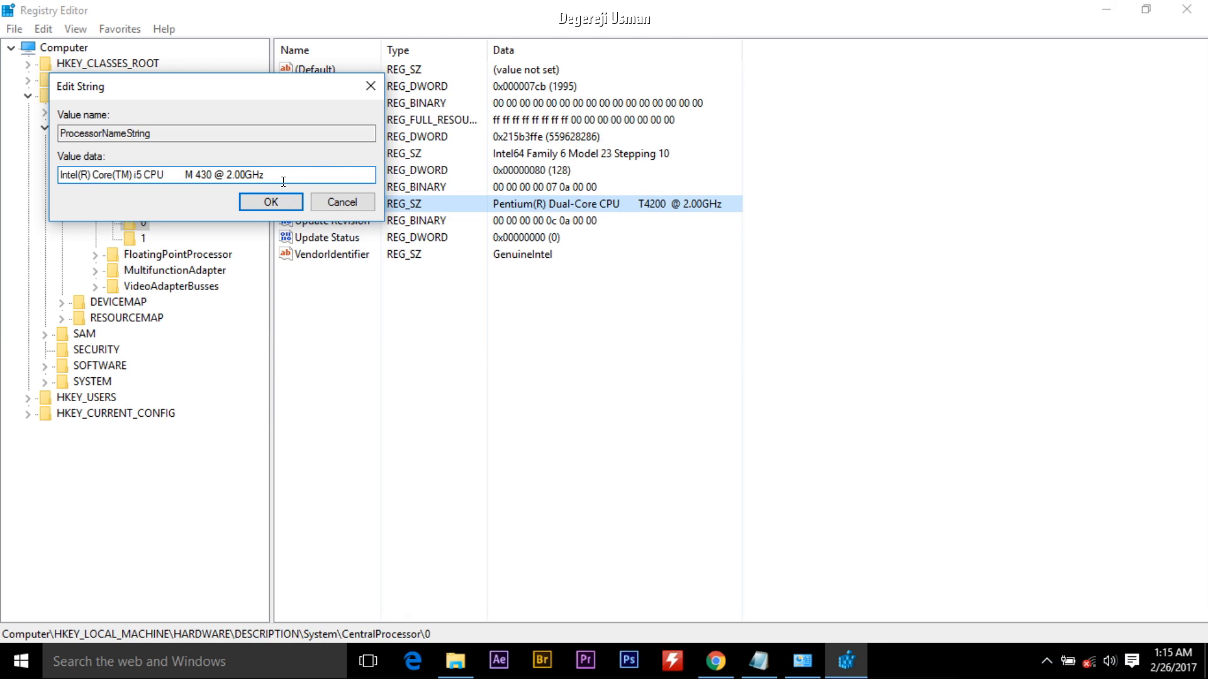
pyautogui.click(797, 666)
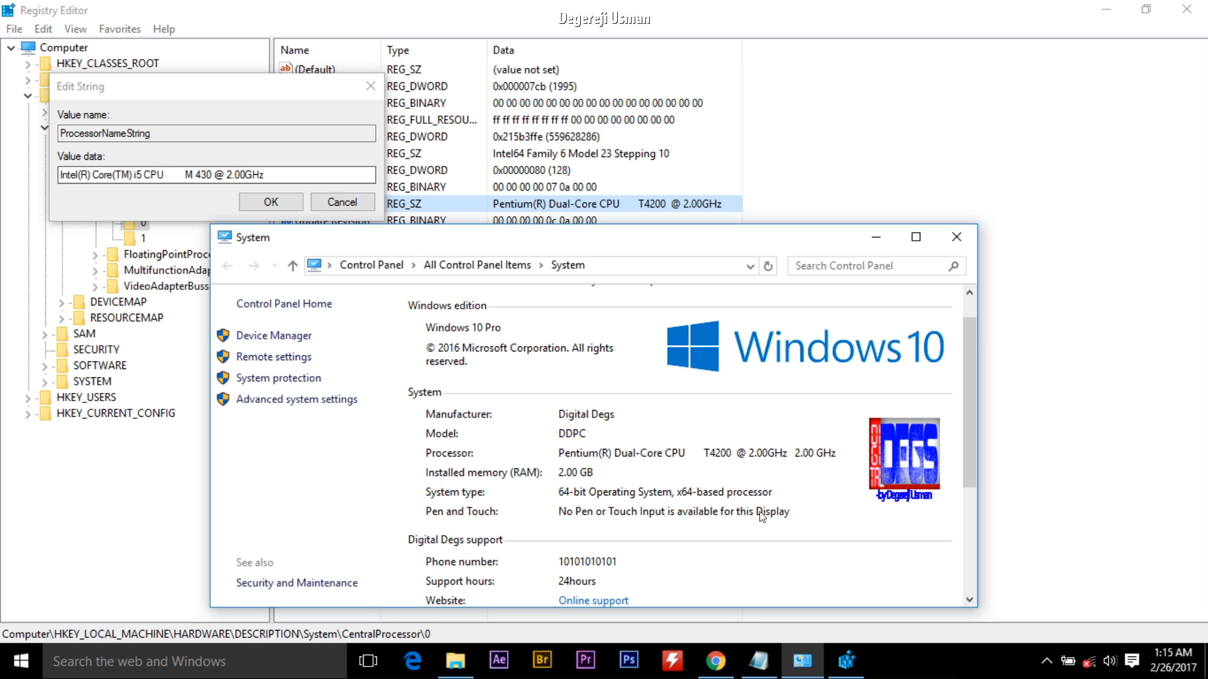
# Step: Compare the System window's Pentium T4200 line with the Core i5 name in the Edit String dialog
pyautogui.click(787, 454)
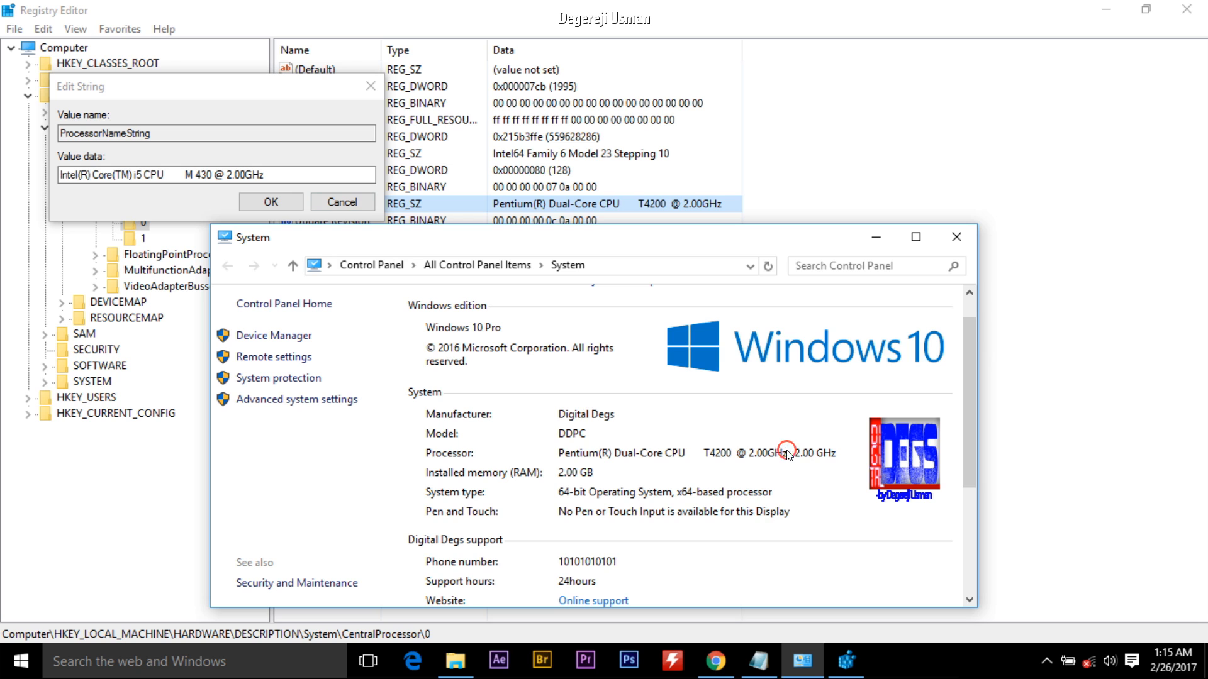
pyautogui.click(557, 450)
pyautogui.click(62, 177)
pyautogui.click(243, 177)
pyautogui.click(228, 177)
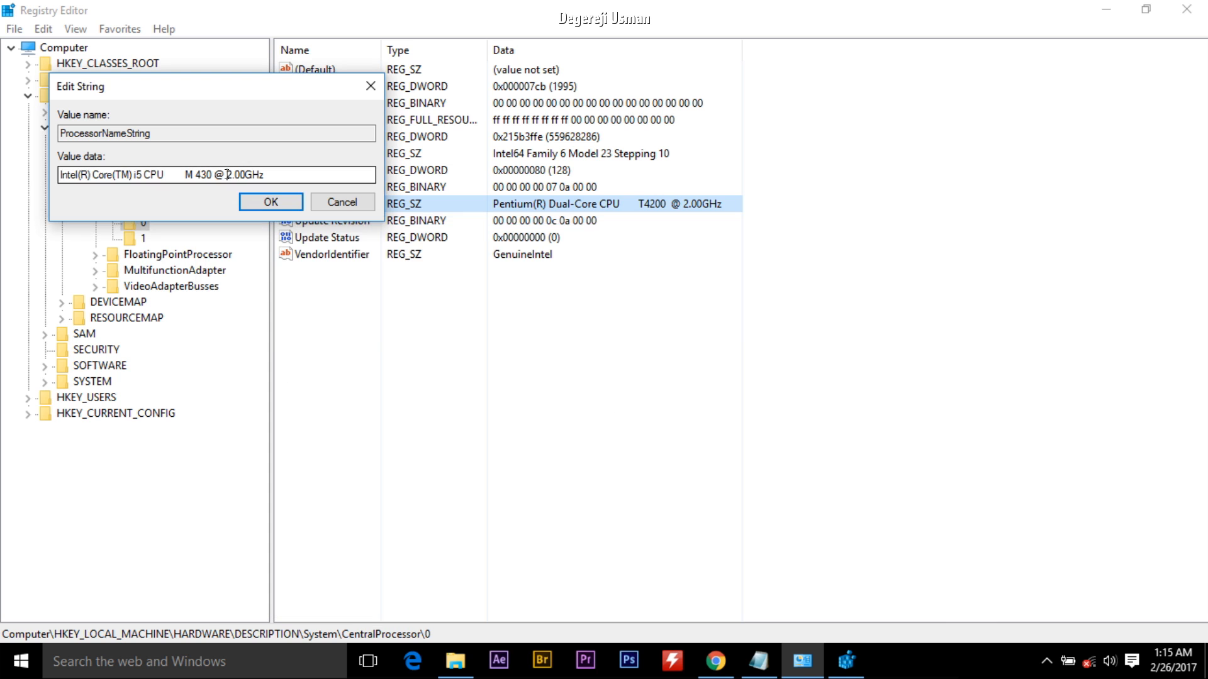
pyautogui.moveTo(228, 177); pyautogui.dragTo(271, 176)
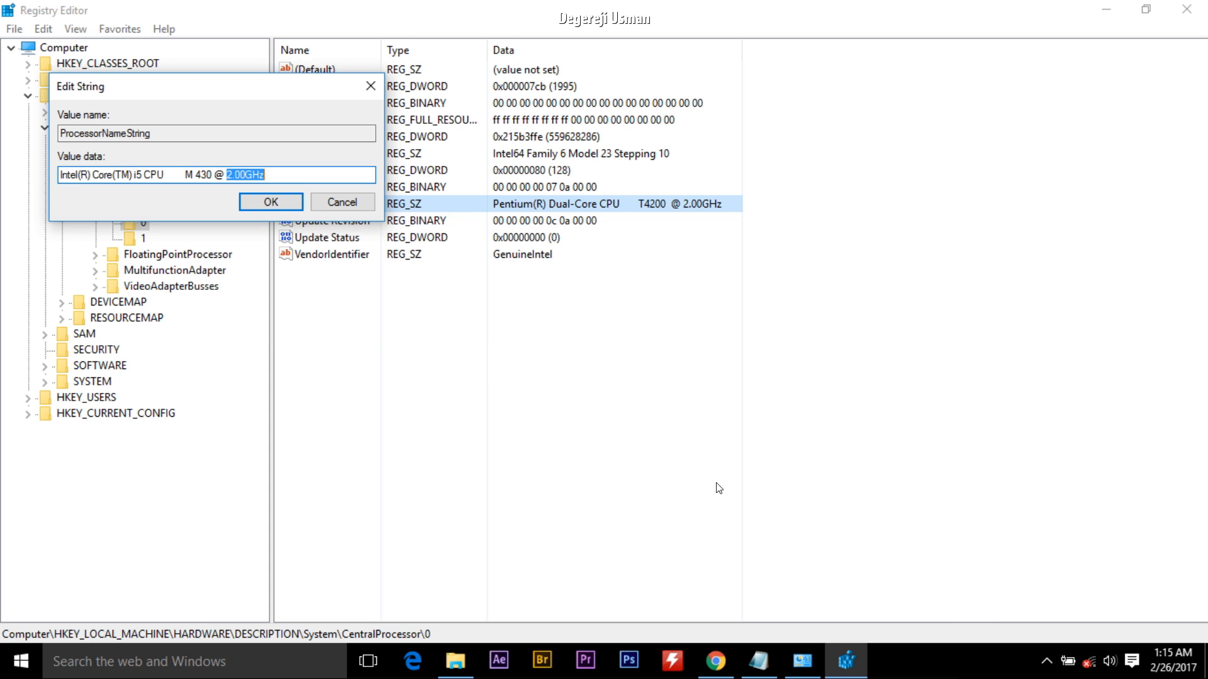
pyautogui.click(803, 662)
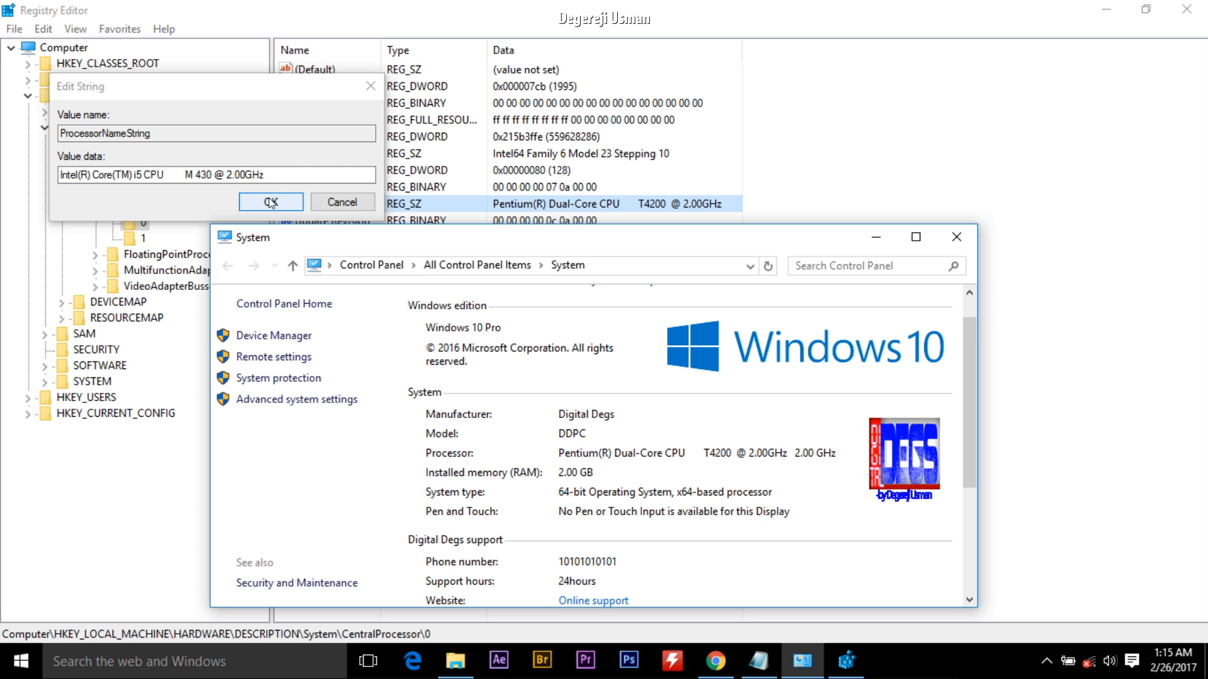
# Step: Close System, correct the i5 model number, save ProcessorNameString and close Registry Editor
pyautogui.click(956, 237)
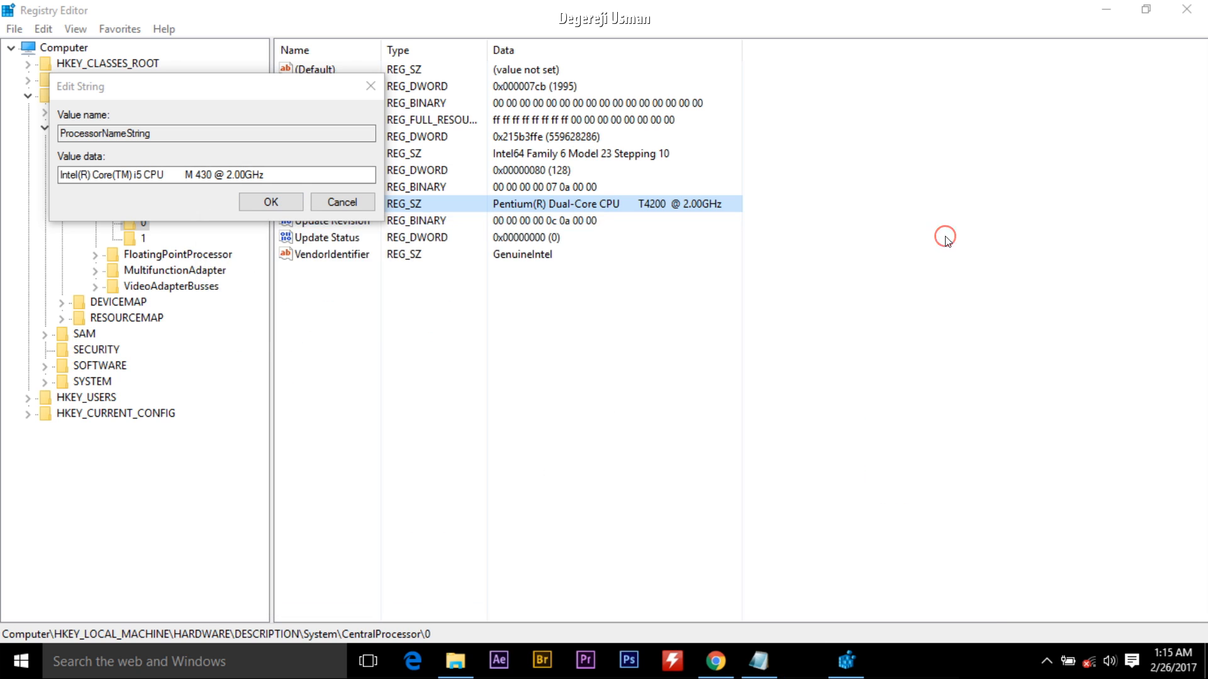
pyautogui.click(304, 176)
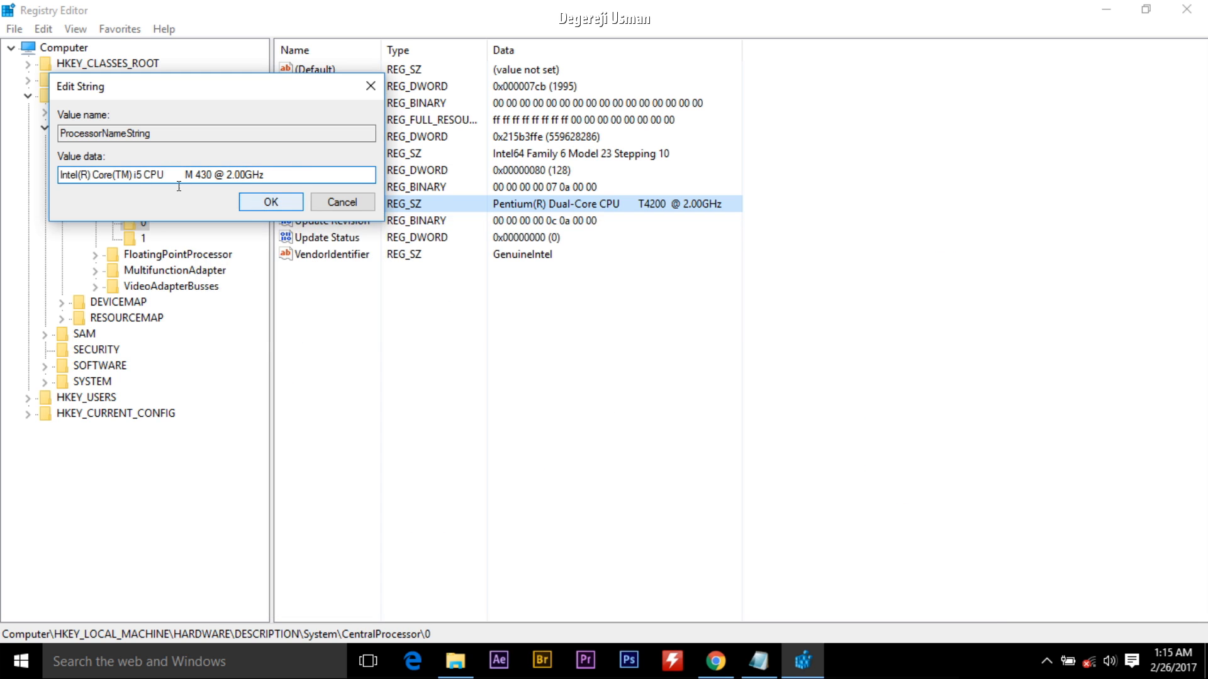
pyautogui.click(144, 174)
pyautogui.press('BackSpace')
pyautogui.write('7')
pyautogui.press('BackSpace')
pyautogui.write('5')
pyautogui.click(262, 204)
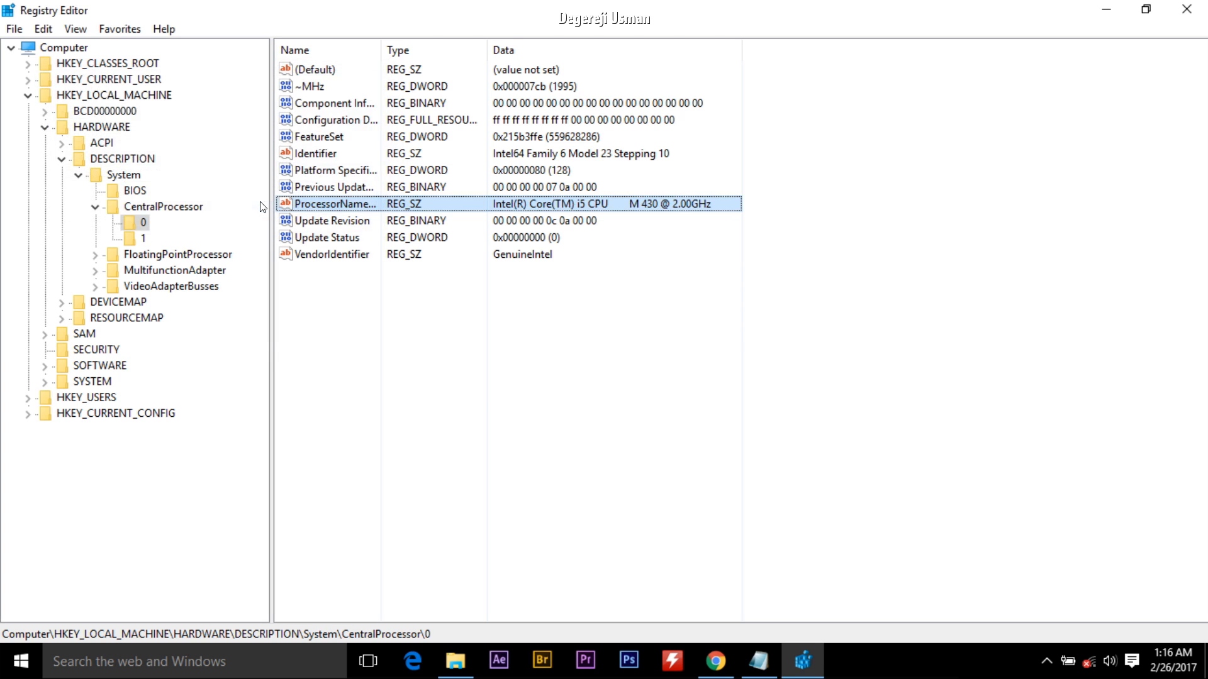
pyautogui.click(1185, 10)
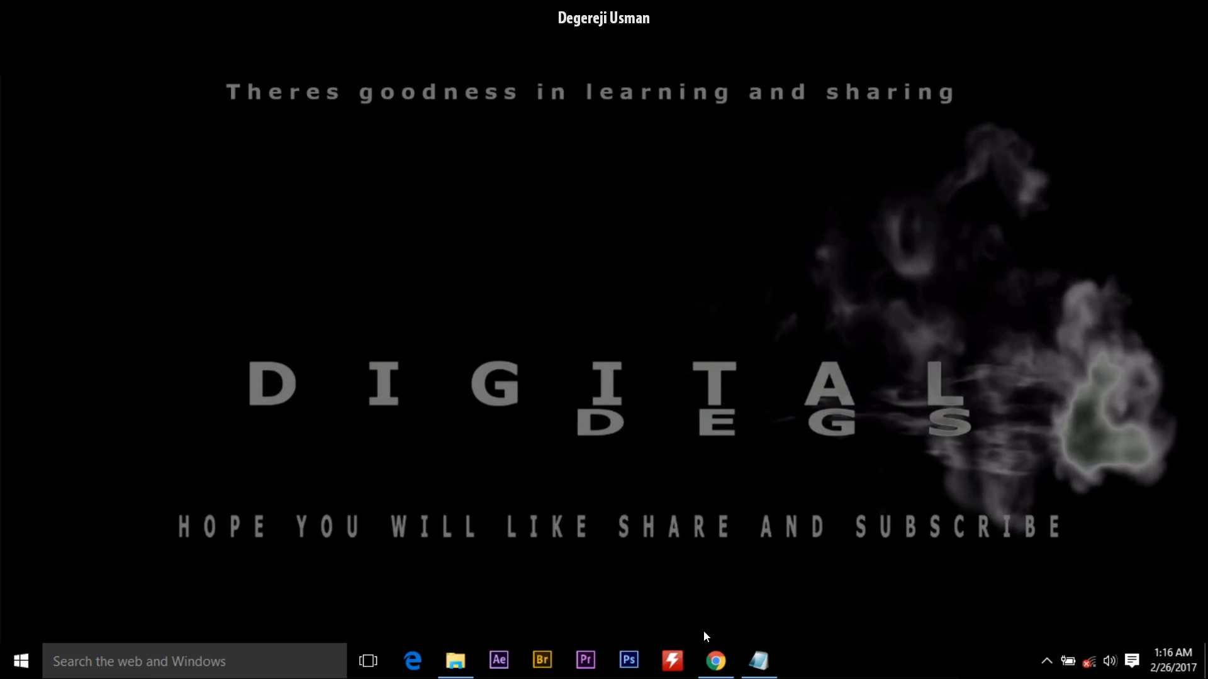
# Step: Reopen This PC's System properties, now reporting the Intel Core i5 M 430 processor
pyautogui.click(455, 661)
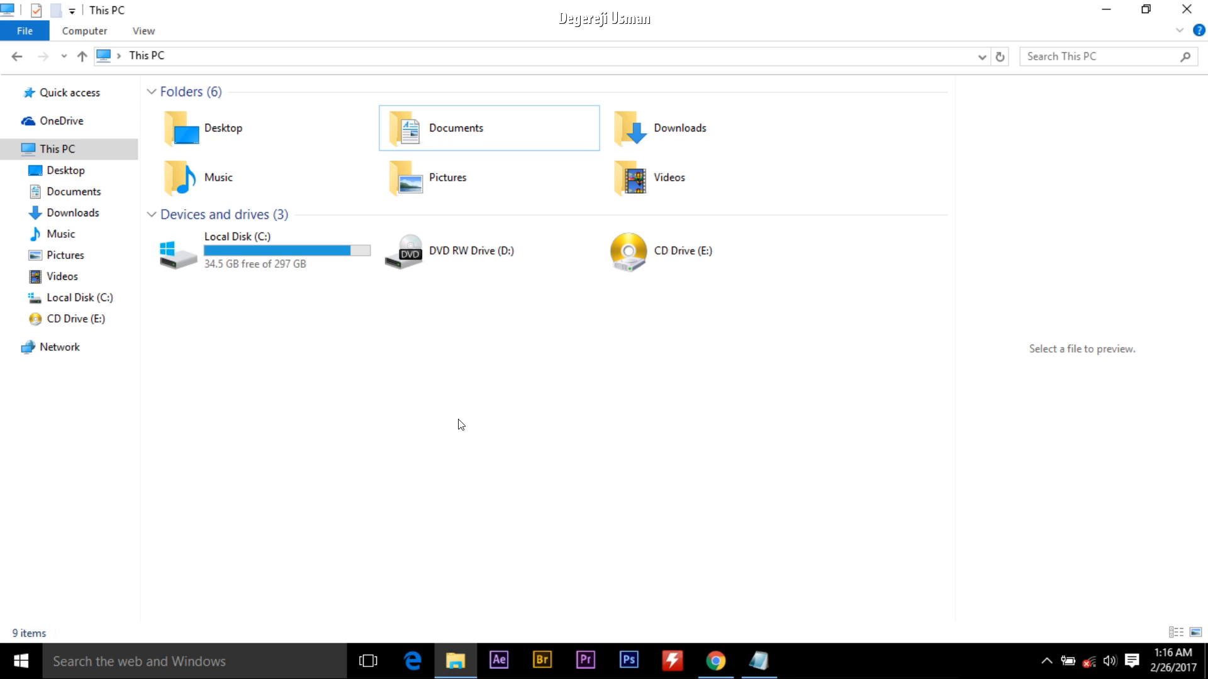
pyautogui.rightClick(459, 421)
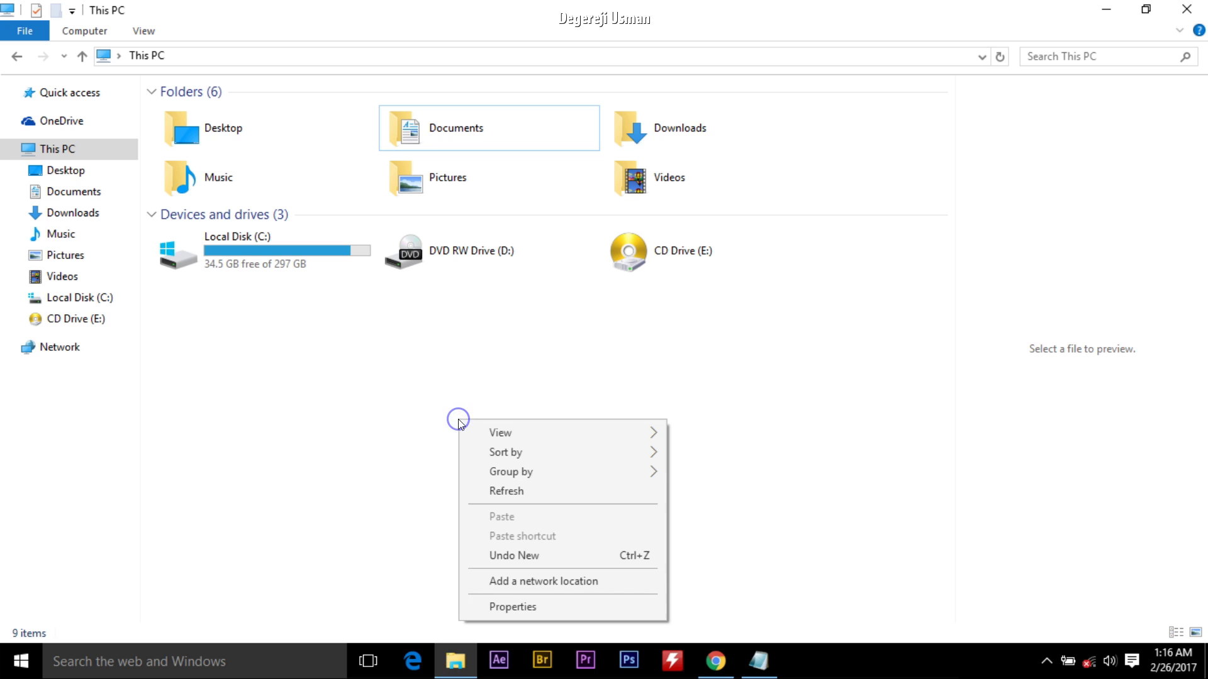
pyautogui.click(522, 607)
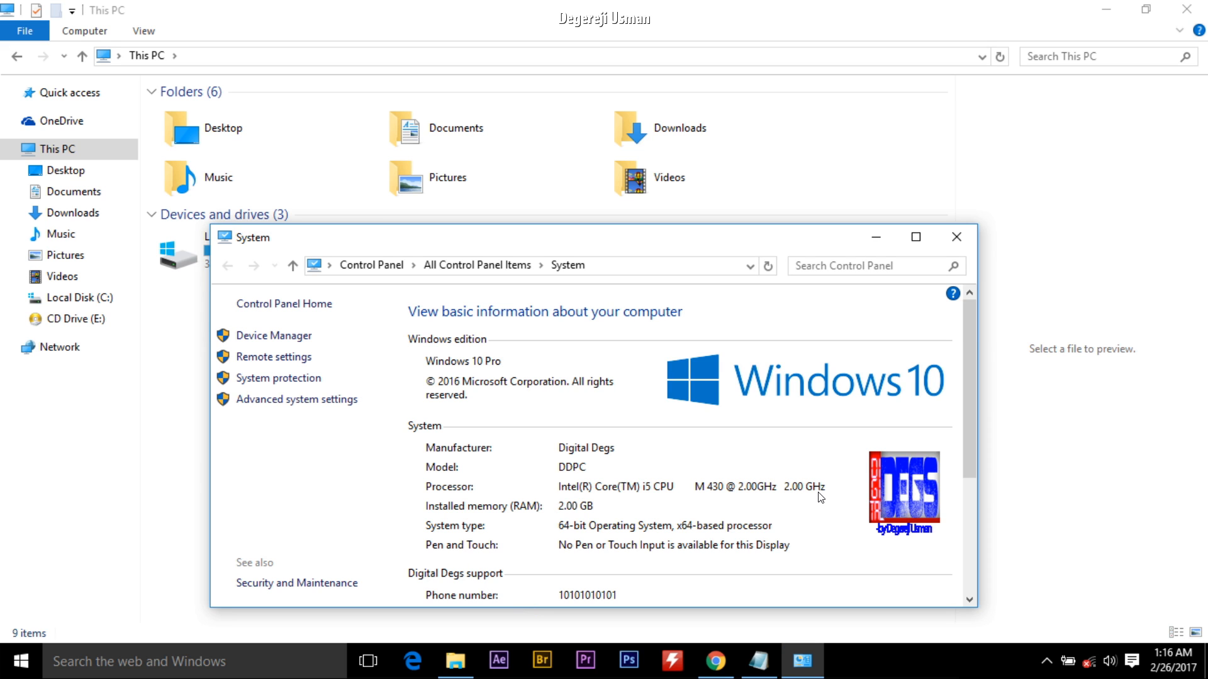
pyautogui.click(875, 237)
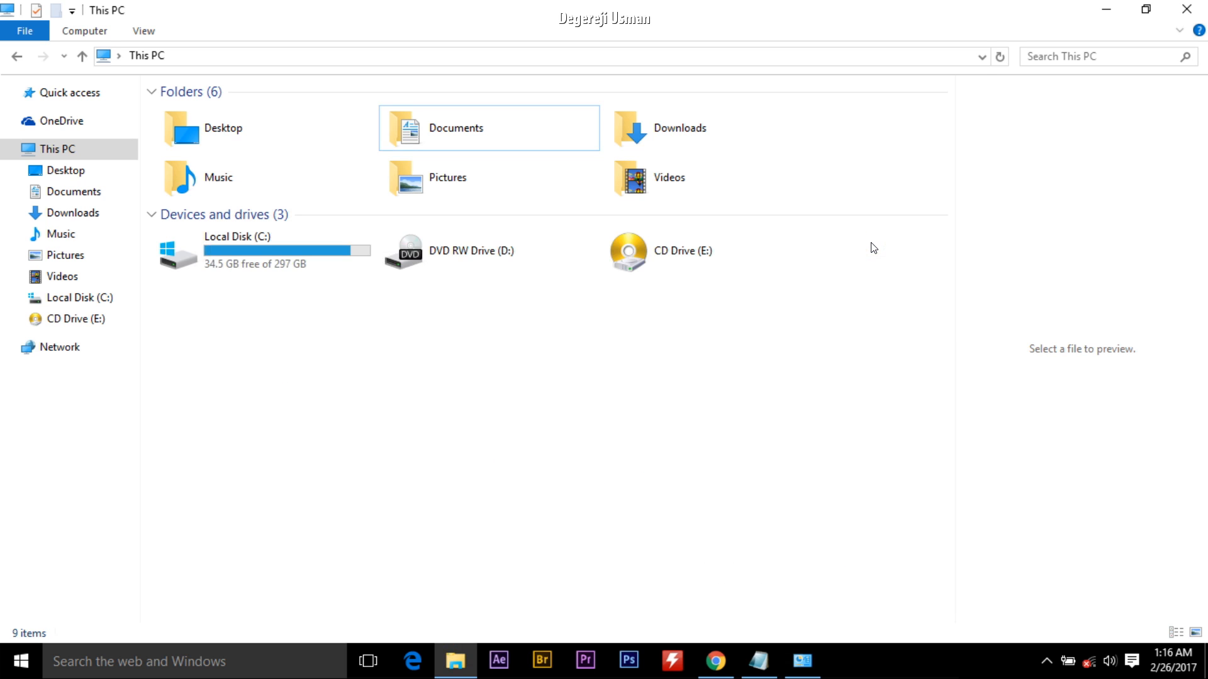